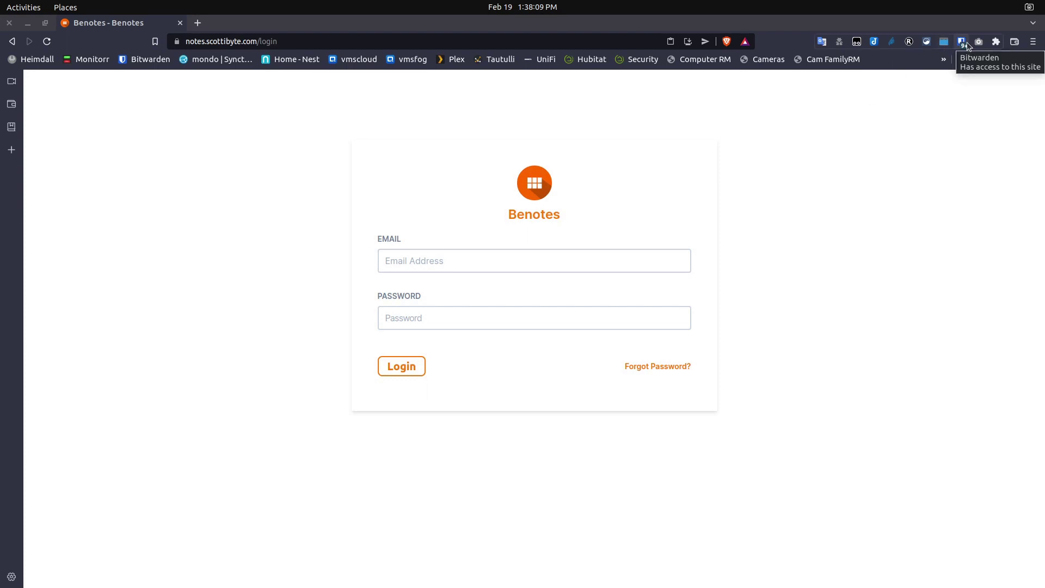
Autofill the saved Benotes email and password from Bitwarden and log in.
click(966, 42)
click(815, 111)
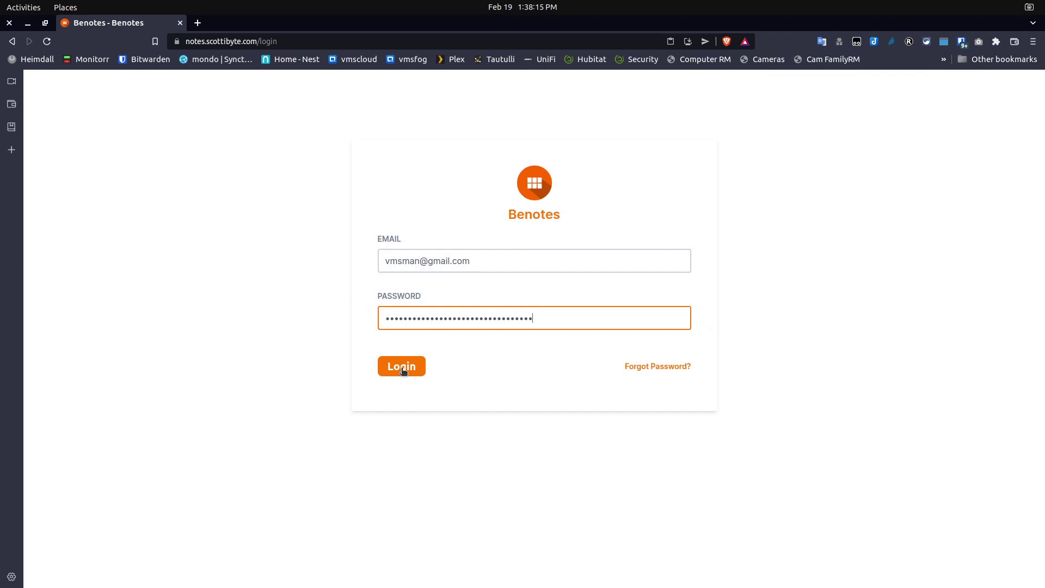
click(402, 368)
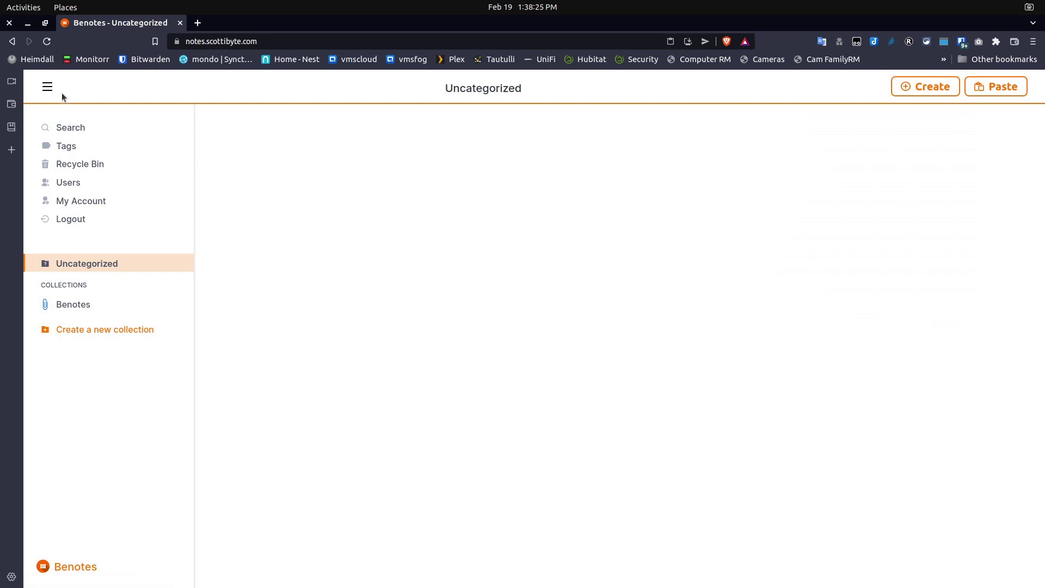
Toggle the sidebar, then browse Search, the empty Tags page, and the Recycle Bin's five deleted items.
click(48, 88)
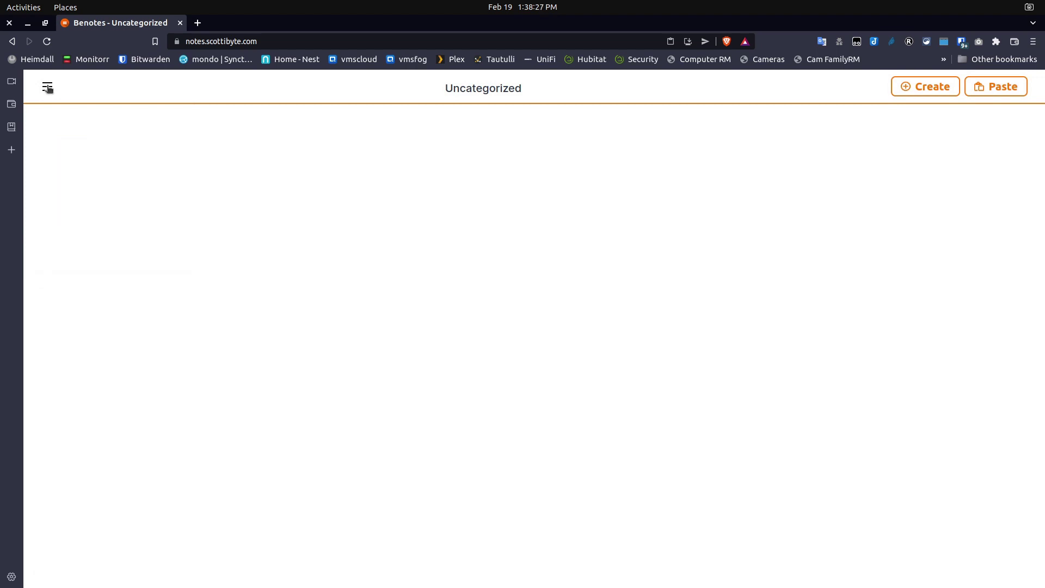
click(48, 88)
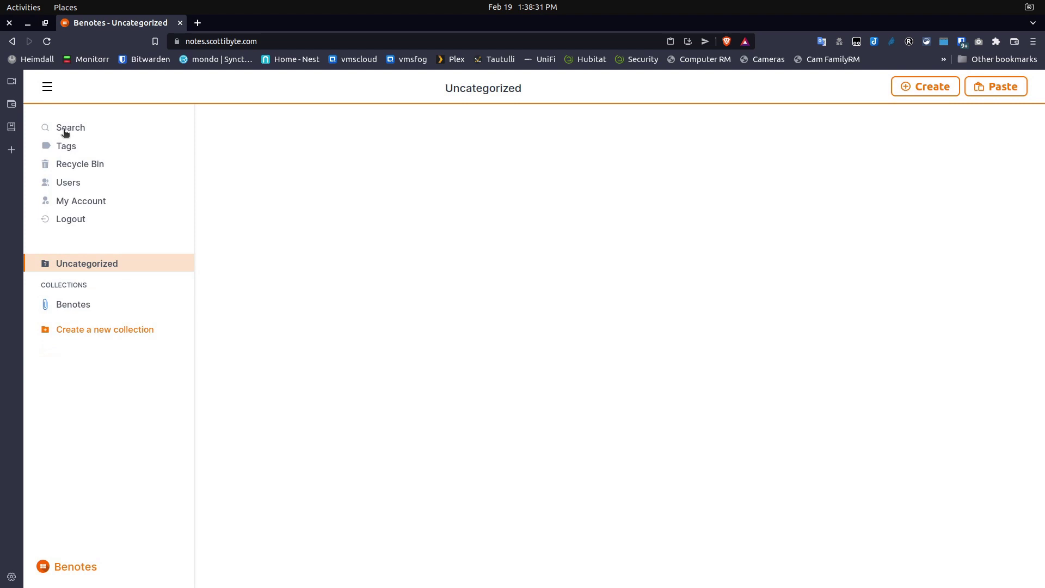
click(65, 131)
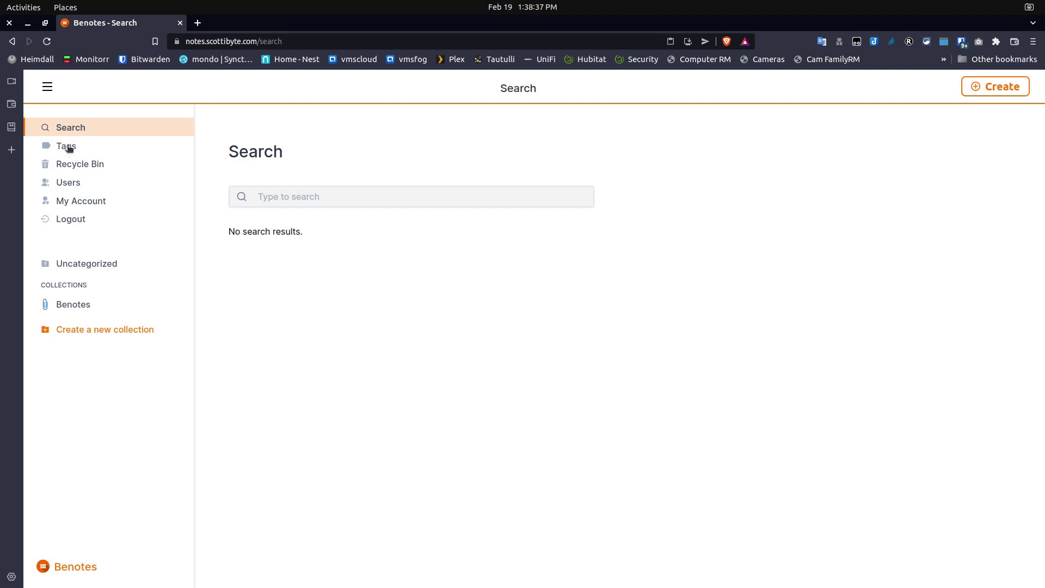
click(67, 146)
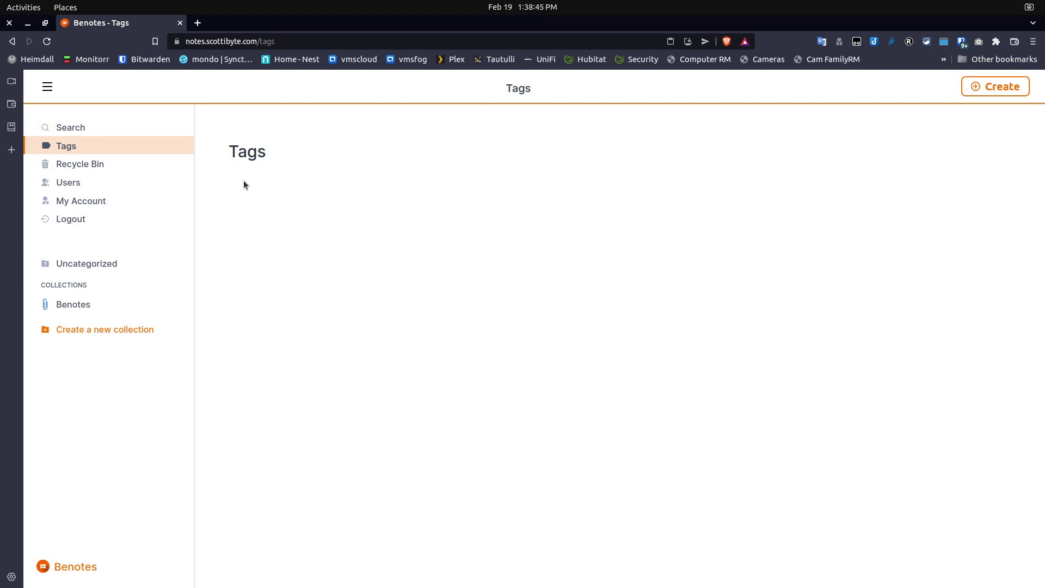
click(89, 166)
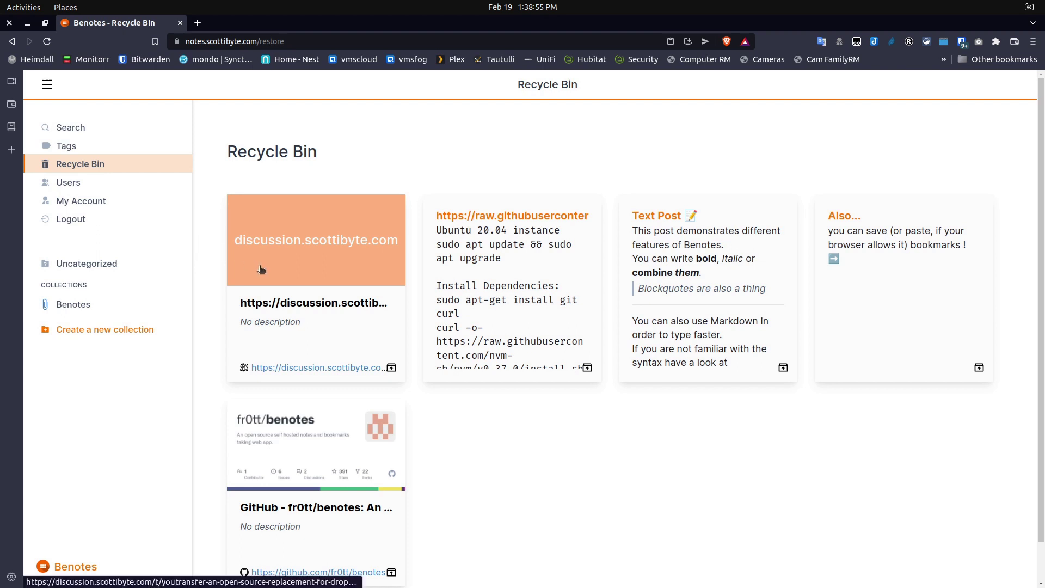
Review the Users list and My Account's Edit User page, then go back to Uncategorized.
click(74, 187)
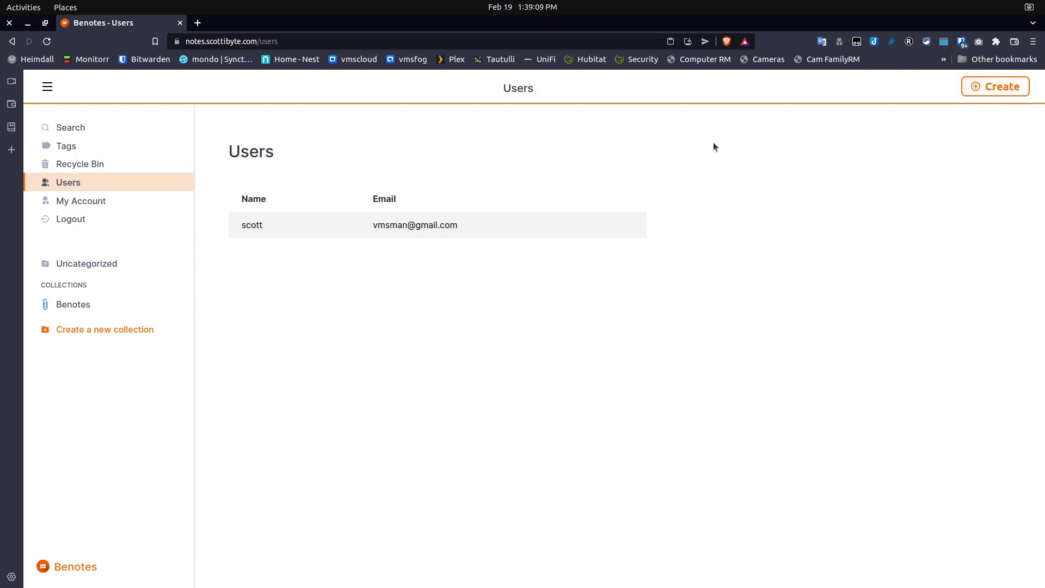
click(84, 201)
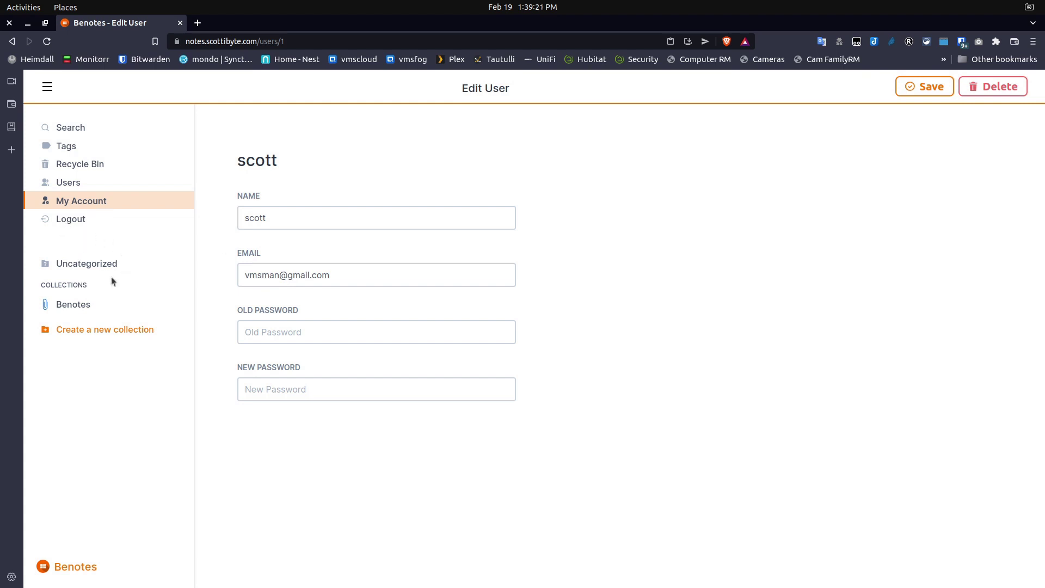
click(79, 265)
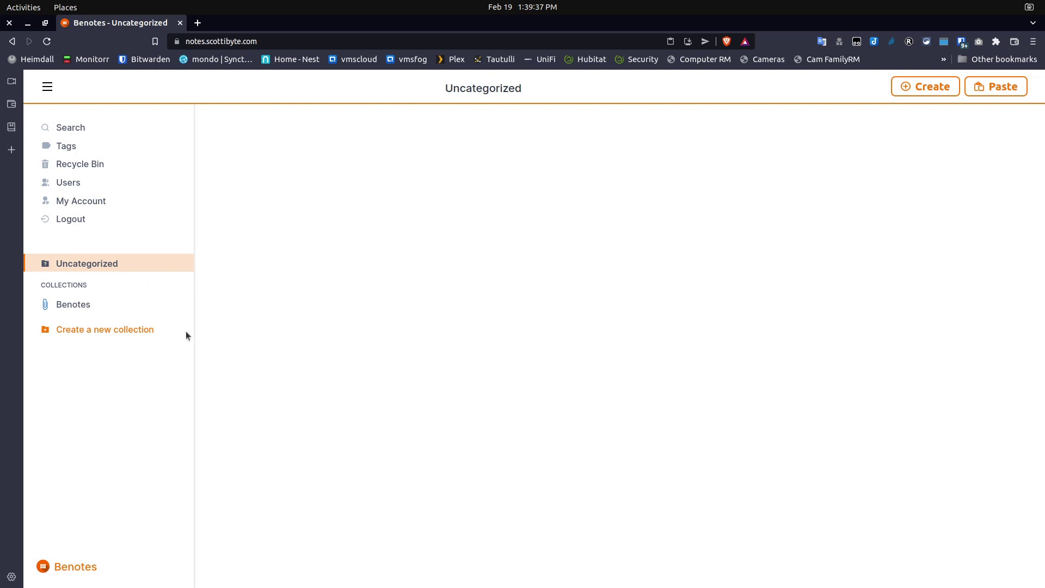
Open the Benotes collection, scroll through the Test Note card, and bring up its options menu.
click(76, 305)
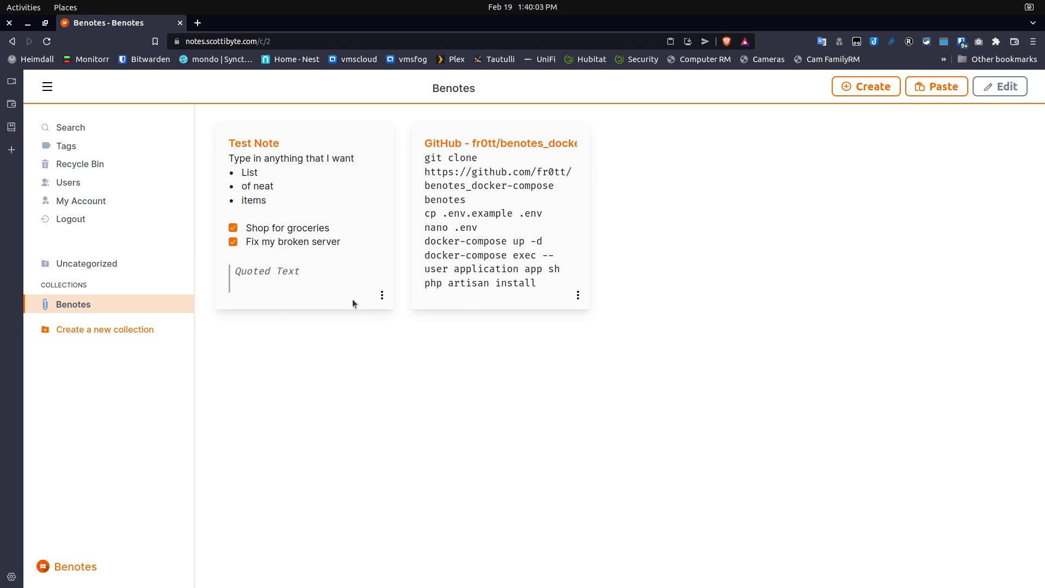
click(336, 181)
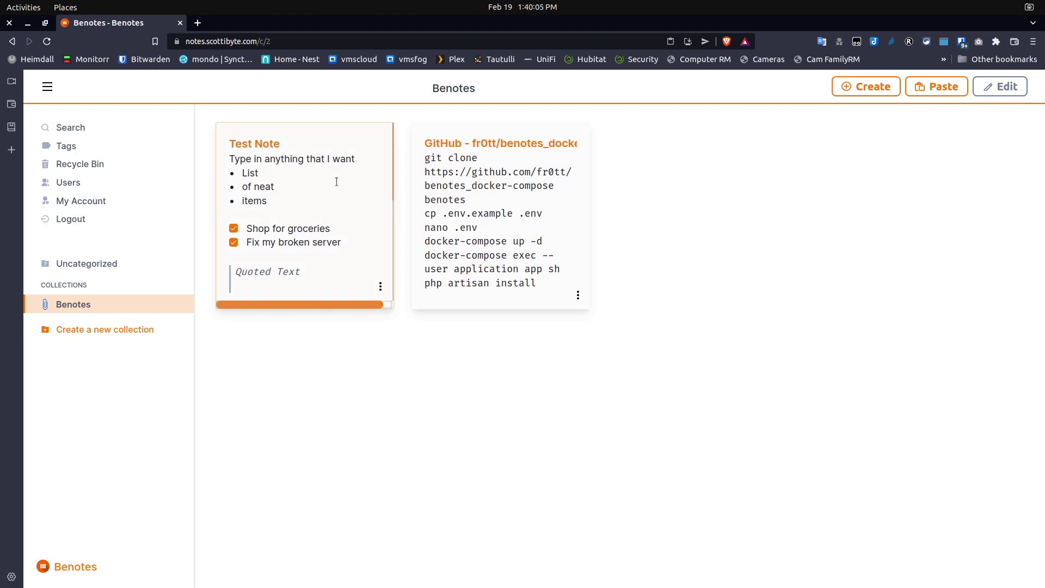
drag(391, 176, 407, 155)
click(380, 287)
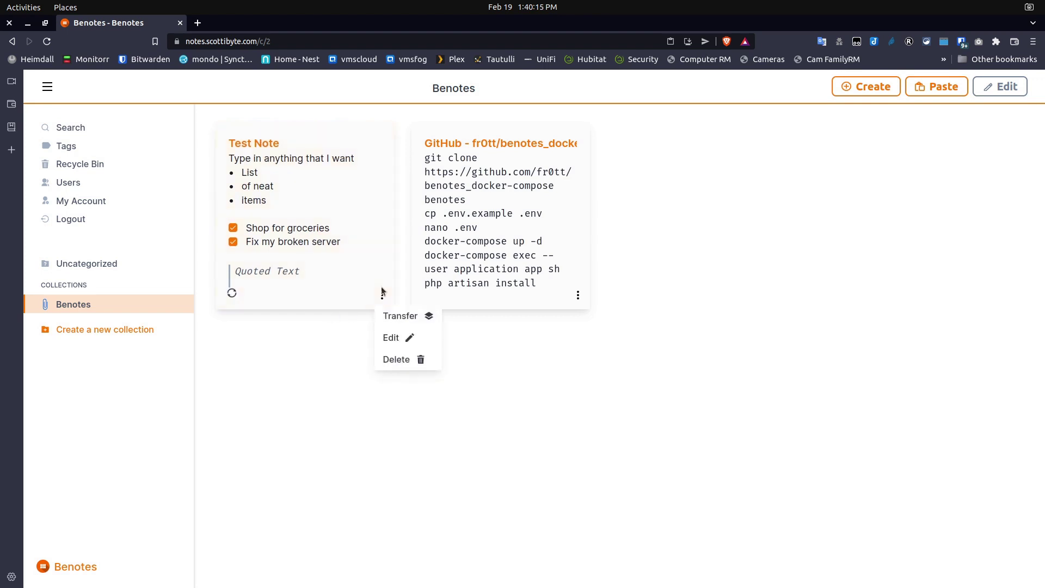
Edit Test Note and check the heading styles dropdown, leaving it on Normal.
click(388, 339)
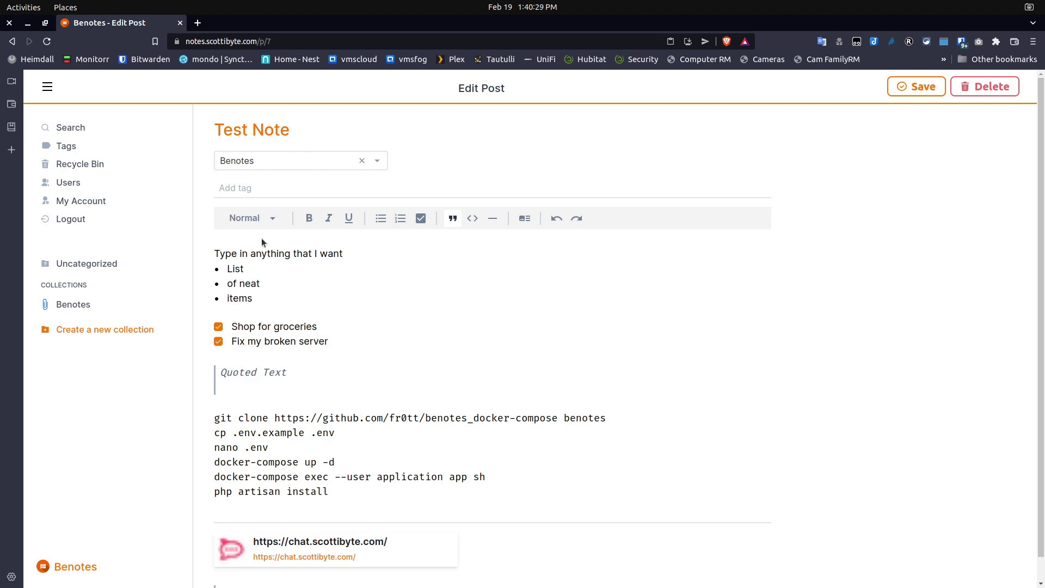
click(271, 219)
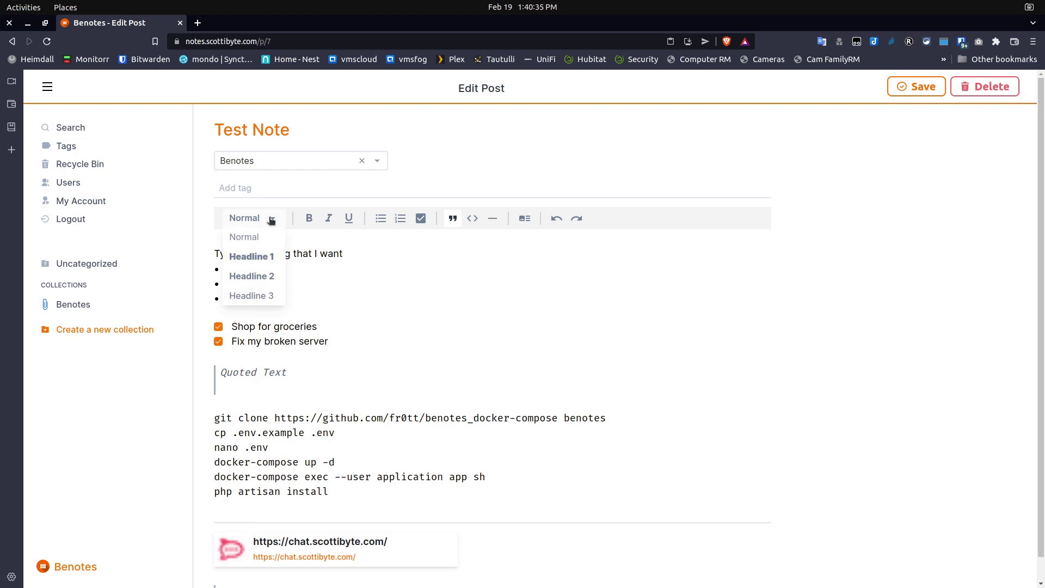
click(264, 218)
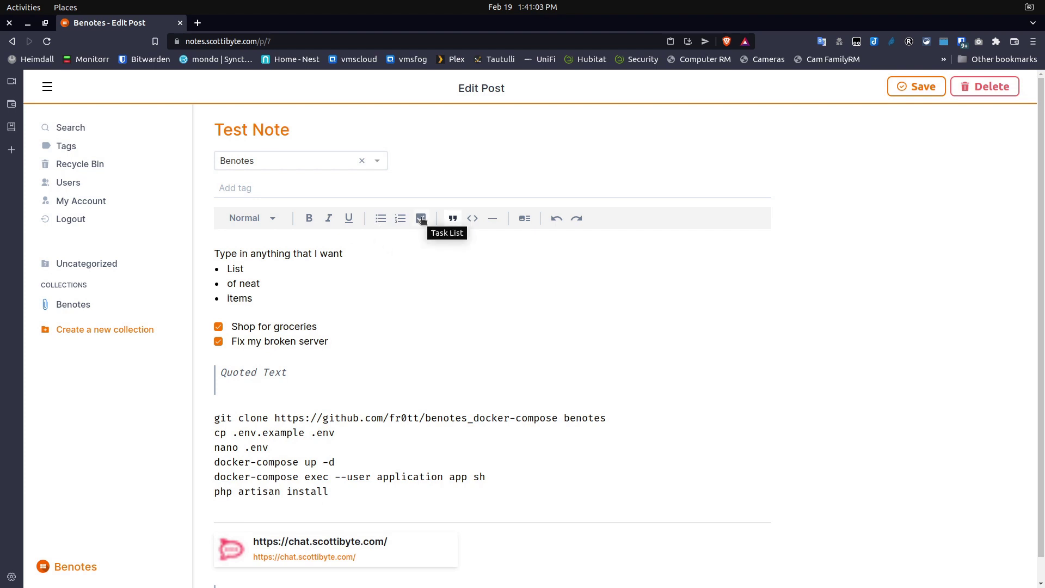
Uncheck 'Shop for groceries' and 'Fix my broken server', then scroll down the note.
click(219, 328)
click(220, 345)
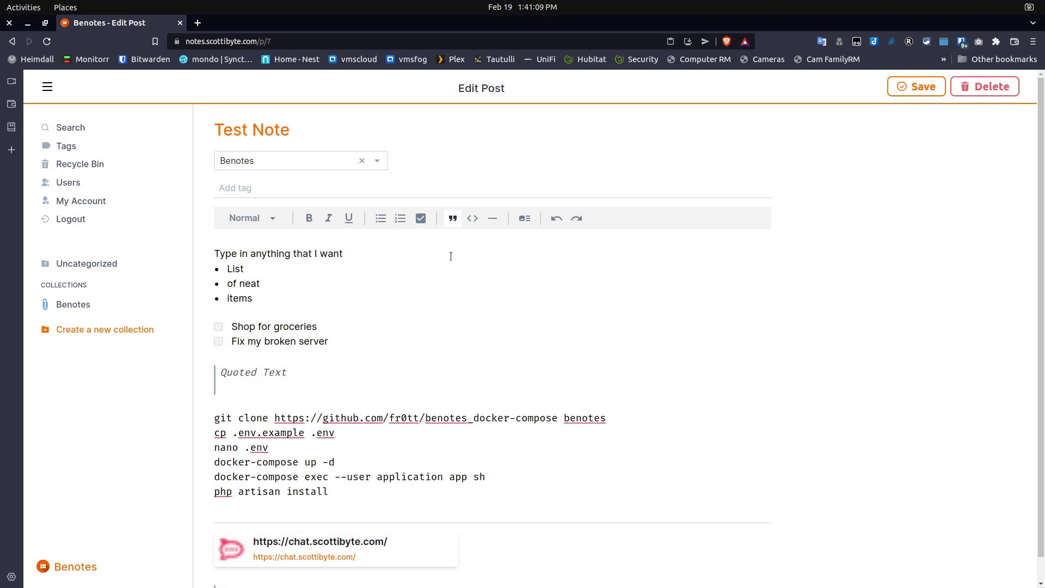
click(453, 218)
scroll(405, 477, down, 1)
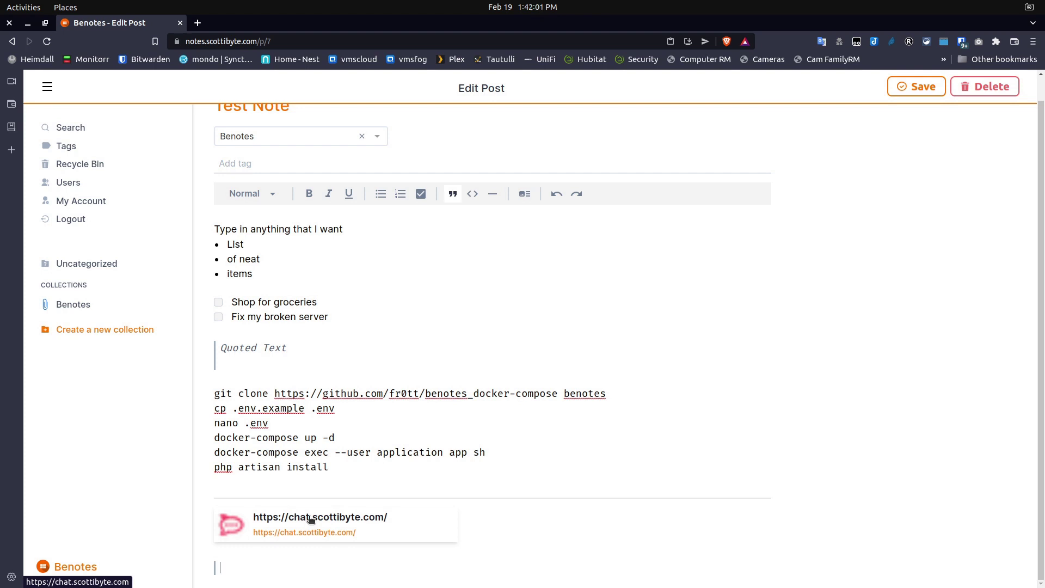
Visit and close the note's linked chat site, return to the Benotes collection, and focus the terminal.
click(310, 520)
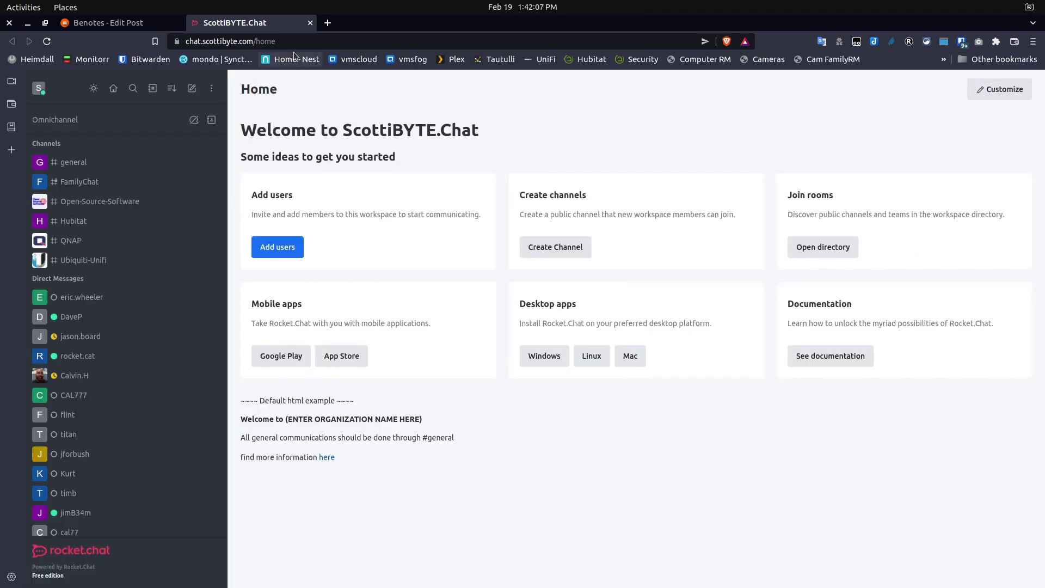
click(310, 23)
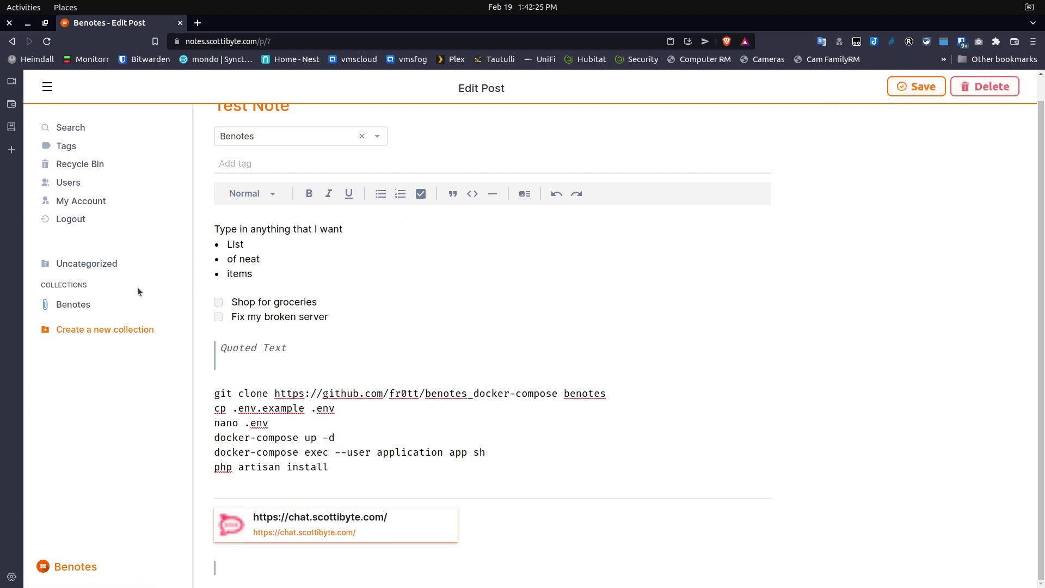
click(64, 305)
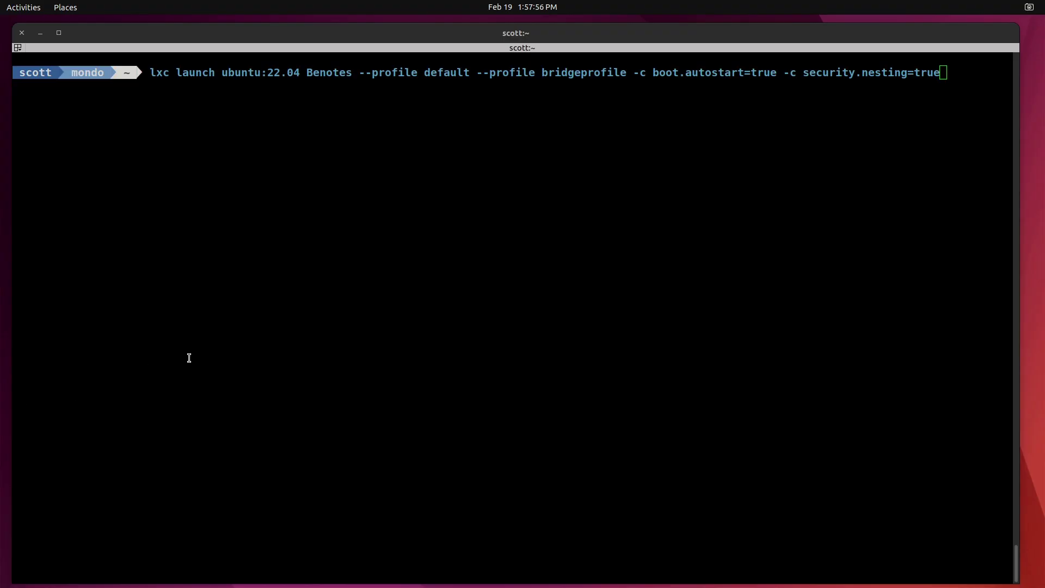
click(189, 358)
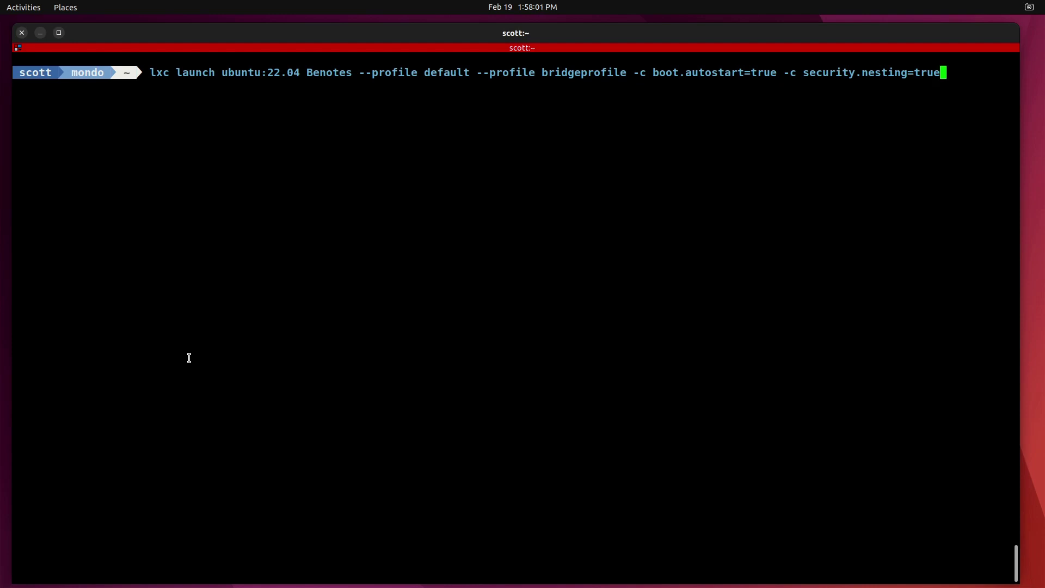
Launch the Benotes Ubuntu 22.04 container with autostart and security.nesting=true.
key(Return)
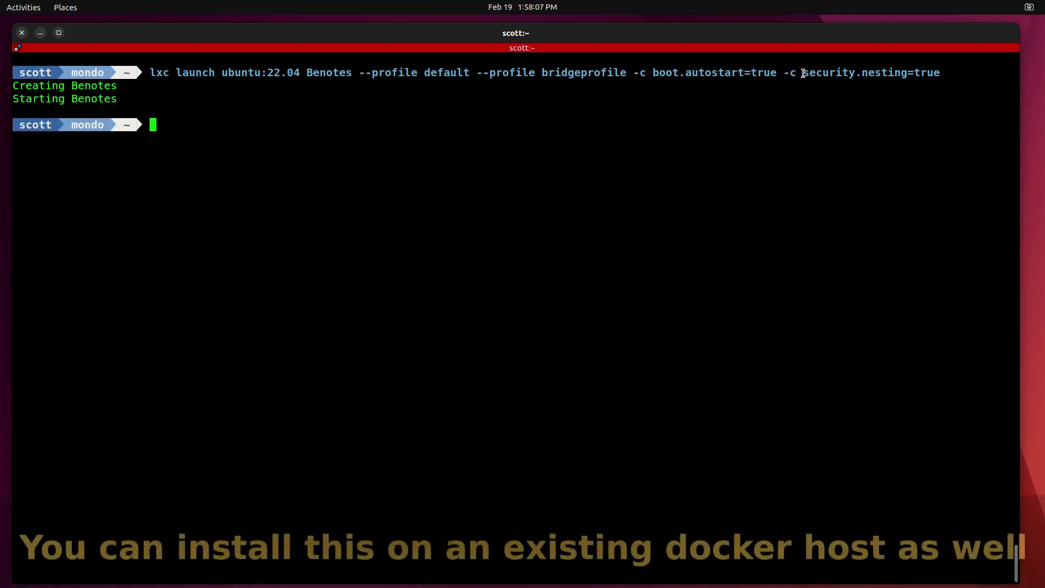
drag(801, 72, 937, 75)
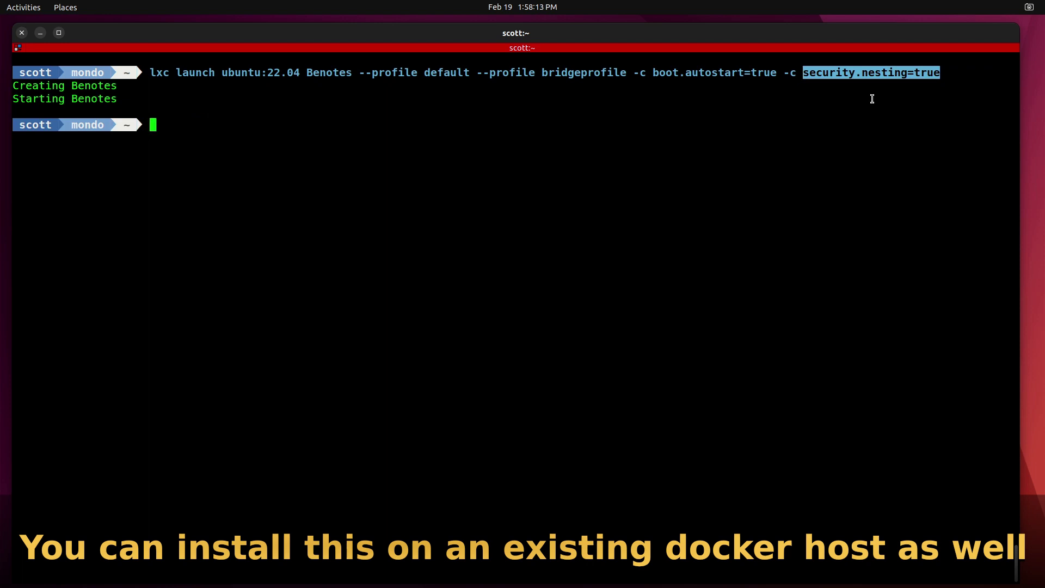
click(872, 99)
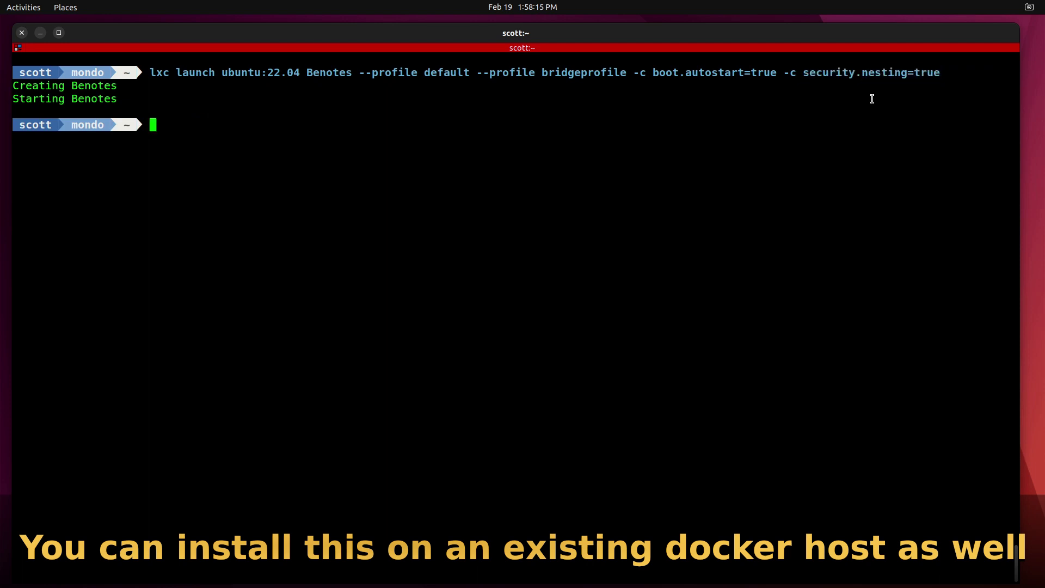
key(Return)
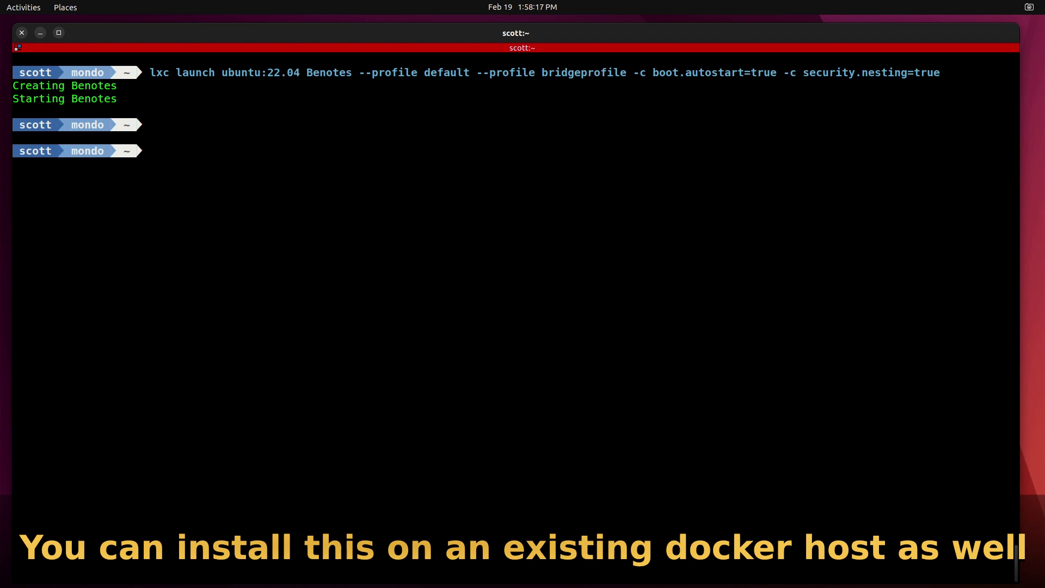
Open a bash shell in Benotes with lxc exec, then run apt update and apt upgrade -y.
text(lxc exec Benote)
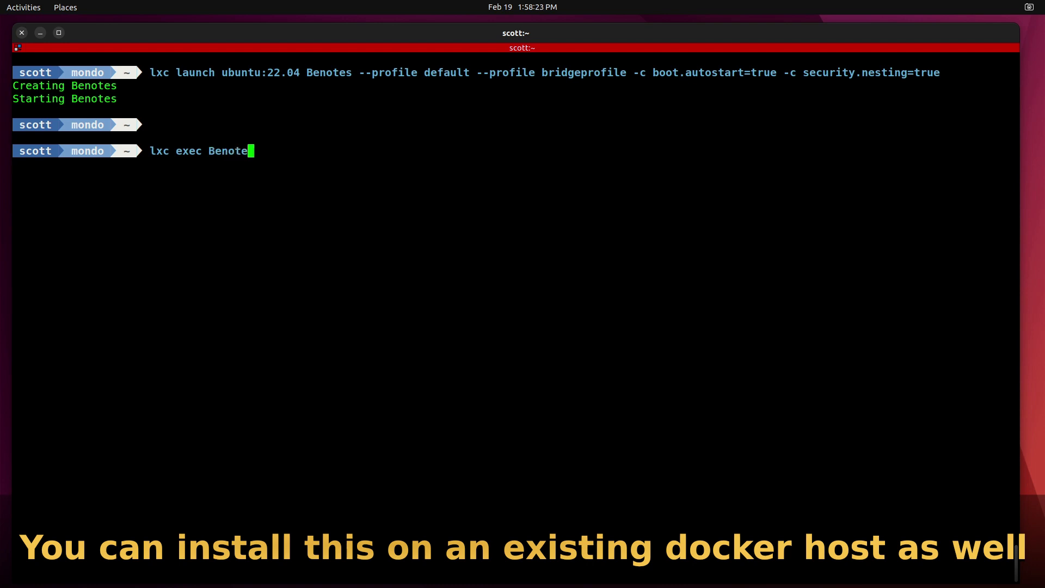
text(s bash)
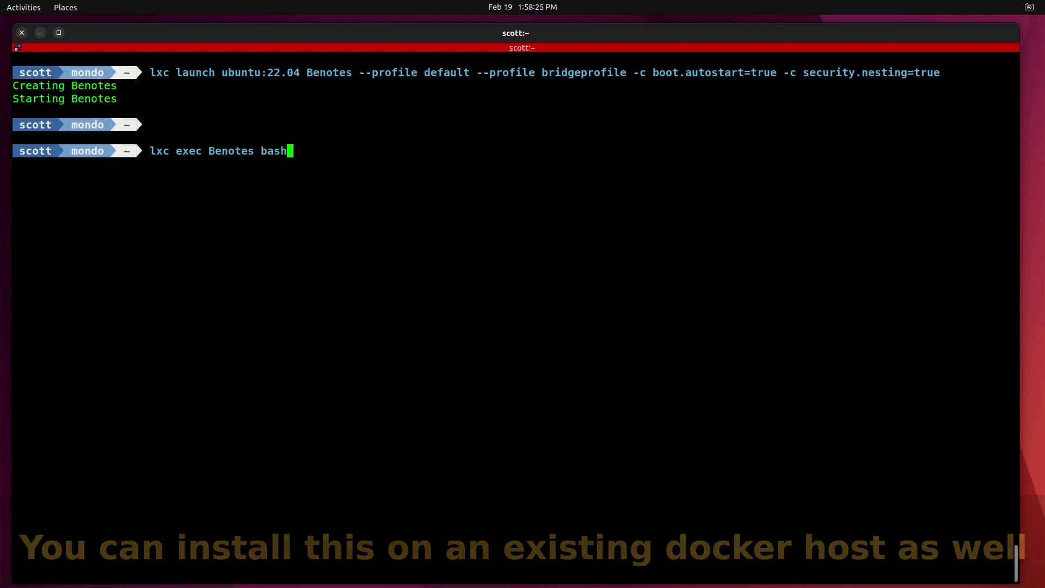
key(Return)
key(Return)
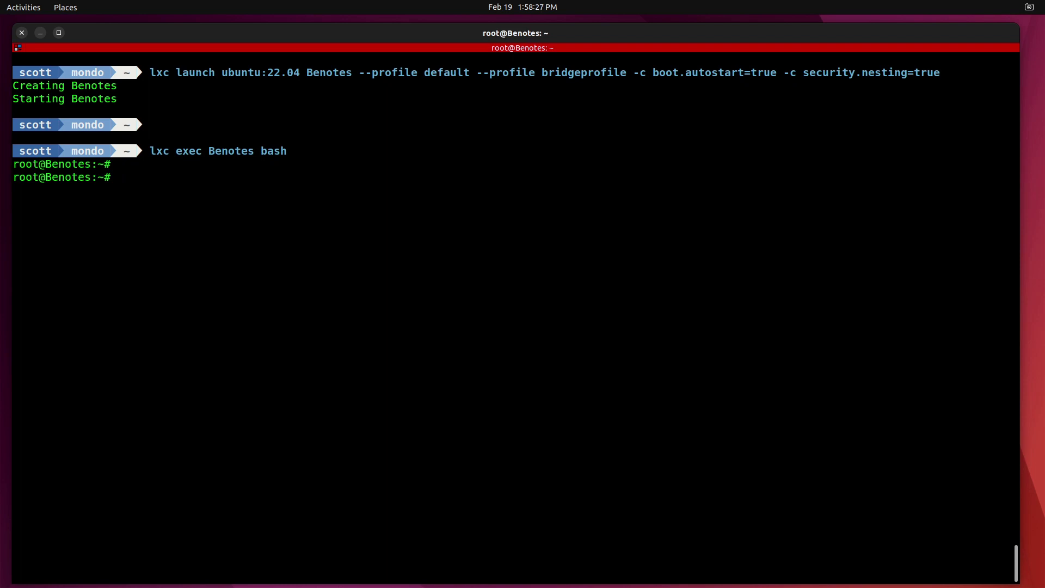
text(apt update)
key(Return)
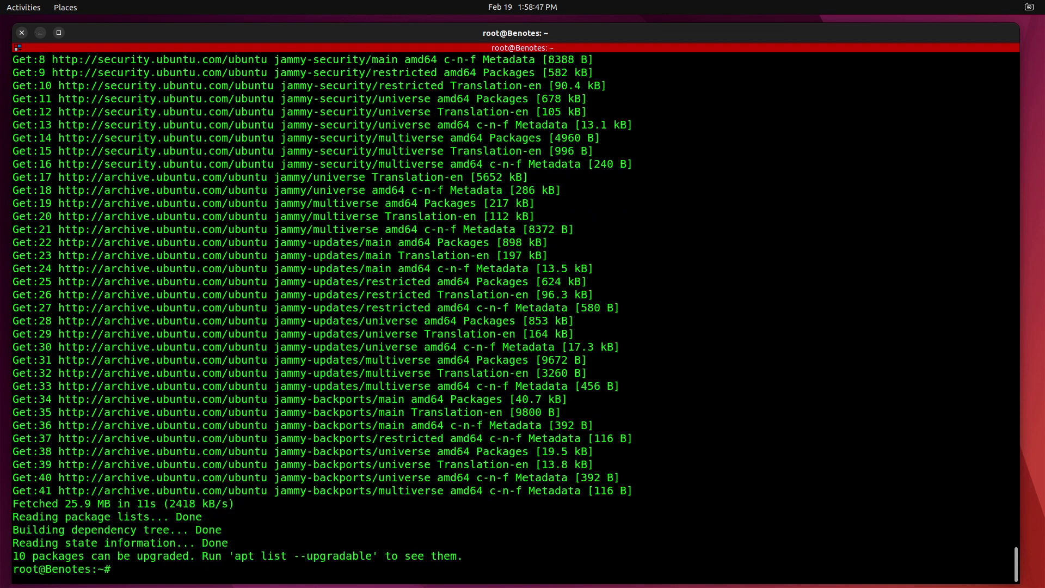
text(apt upgrade -y)
click(241, 471)
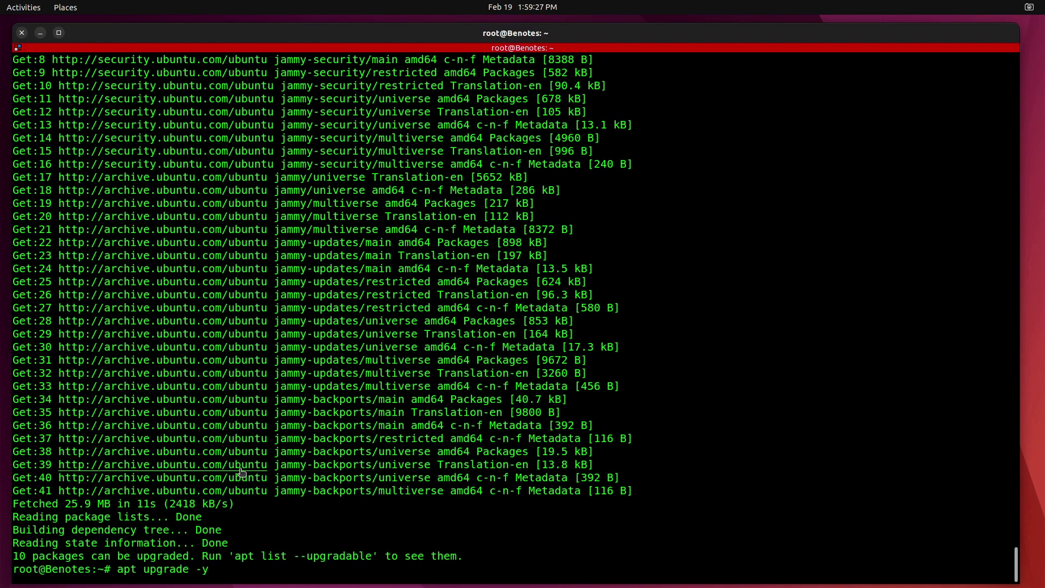
key(Return)
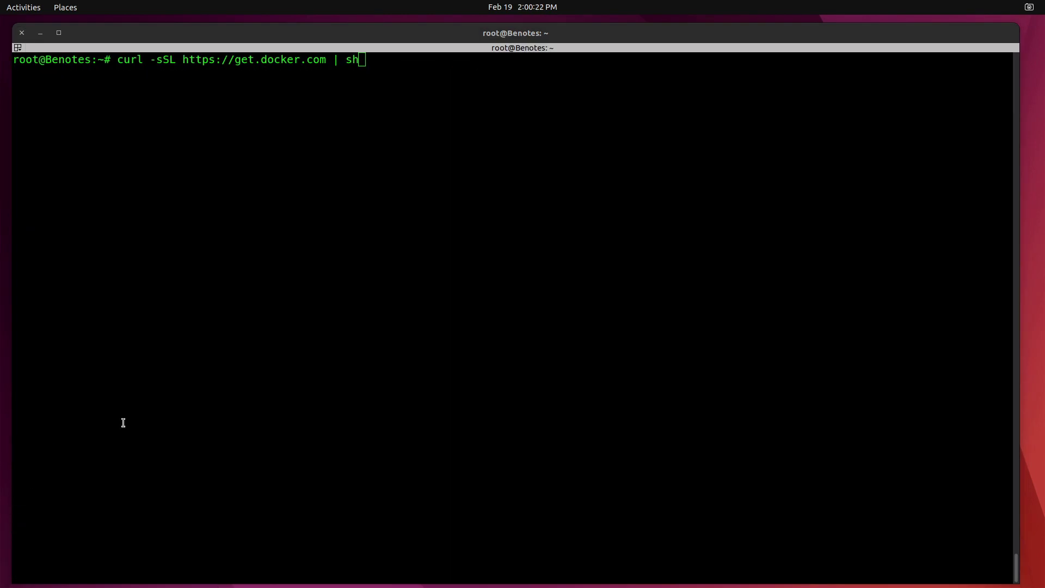
Run the get.docker.com install script, then apt install docker-compose -y, accepting the restart prompt.
click(173, 406)
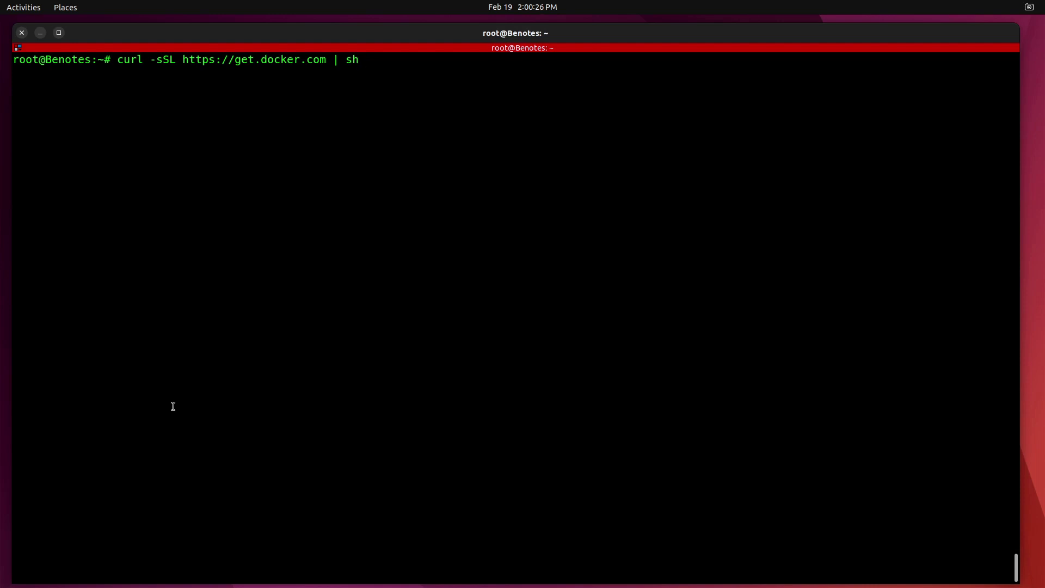
key(Return)
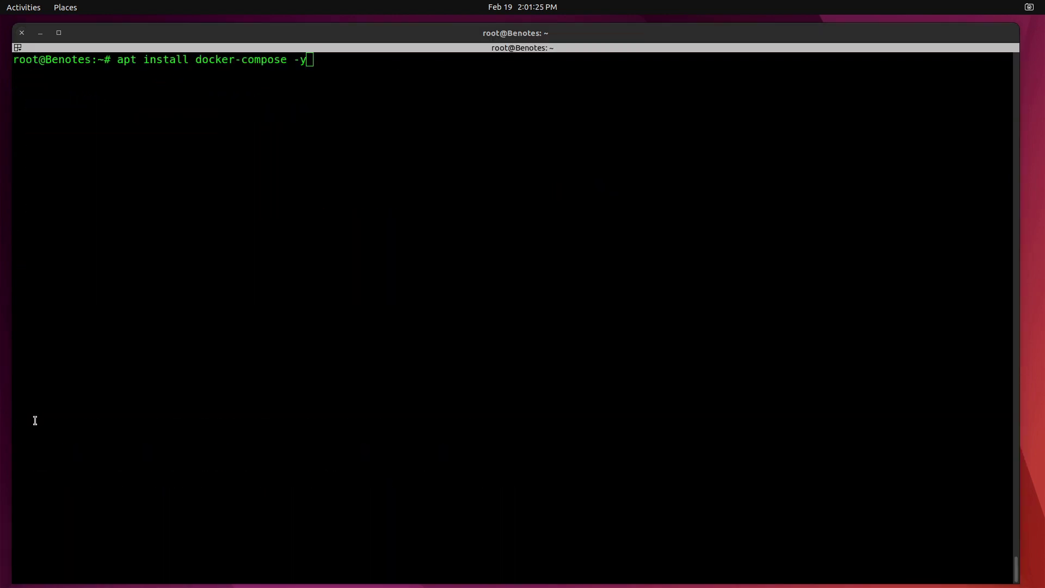
click(35, 420)
key(Return)
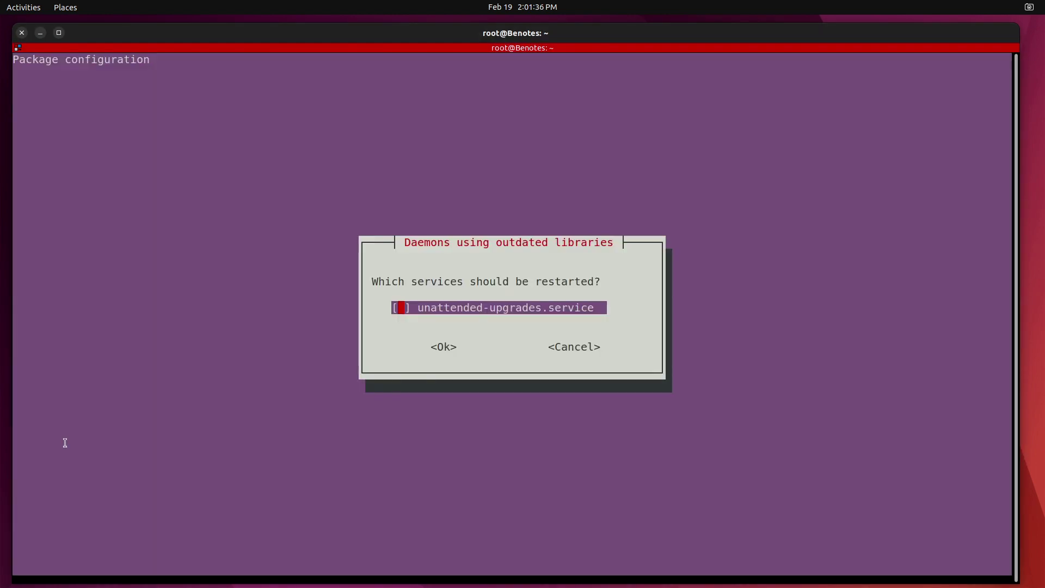
key(Return)
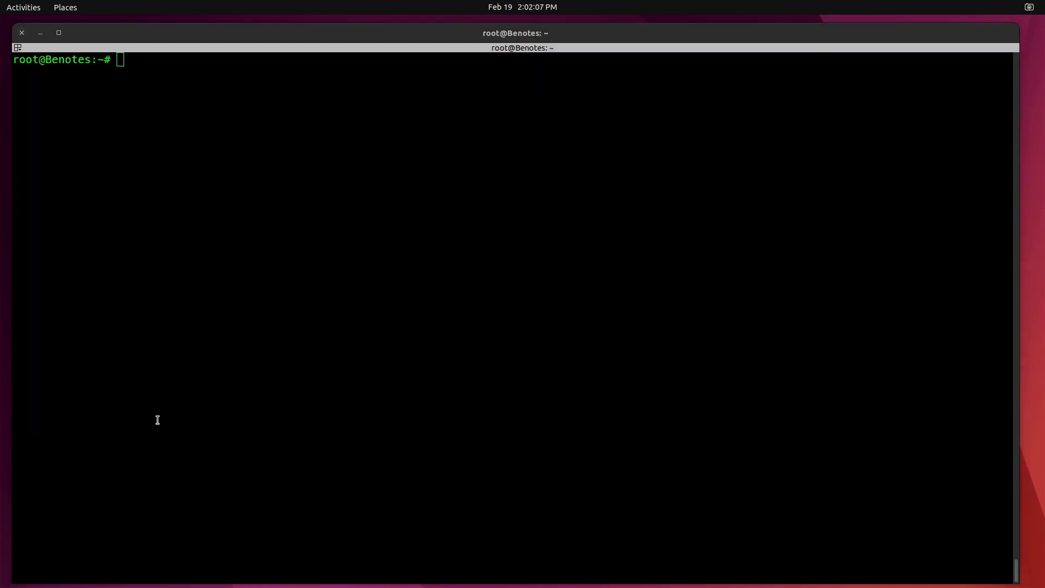
Create a new user with adduser, setting its password and skipping the profile details.
click(157, 420)
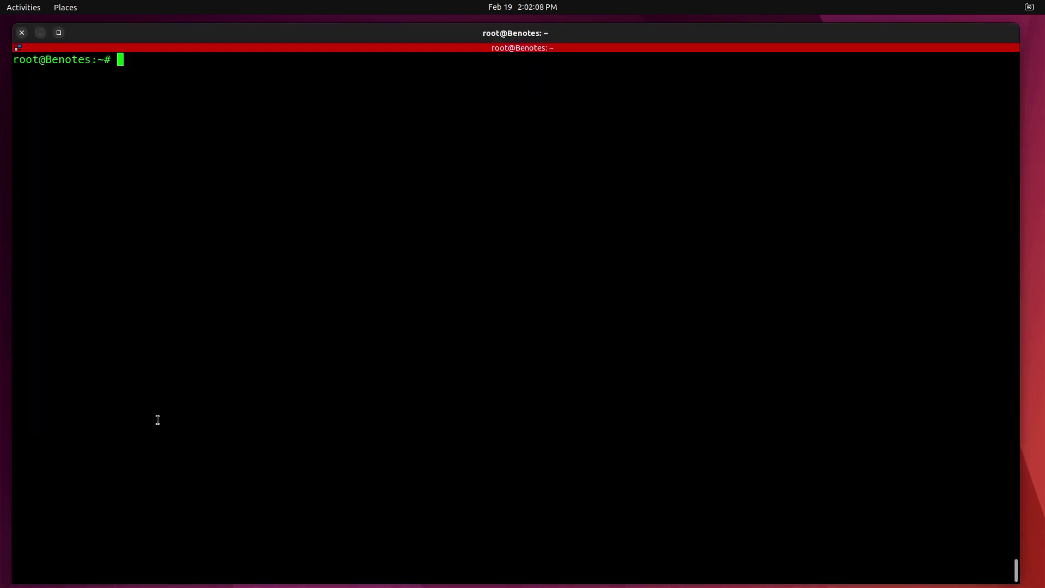
text(adduser scott)
key(Return)
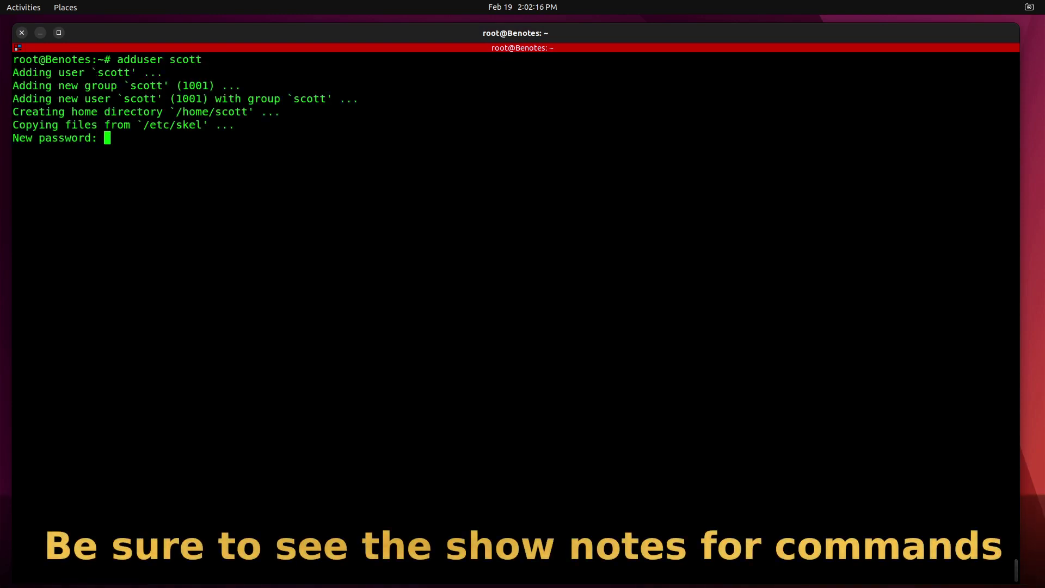
key(Return)
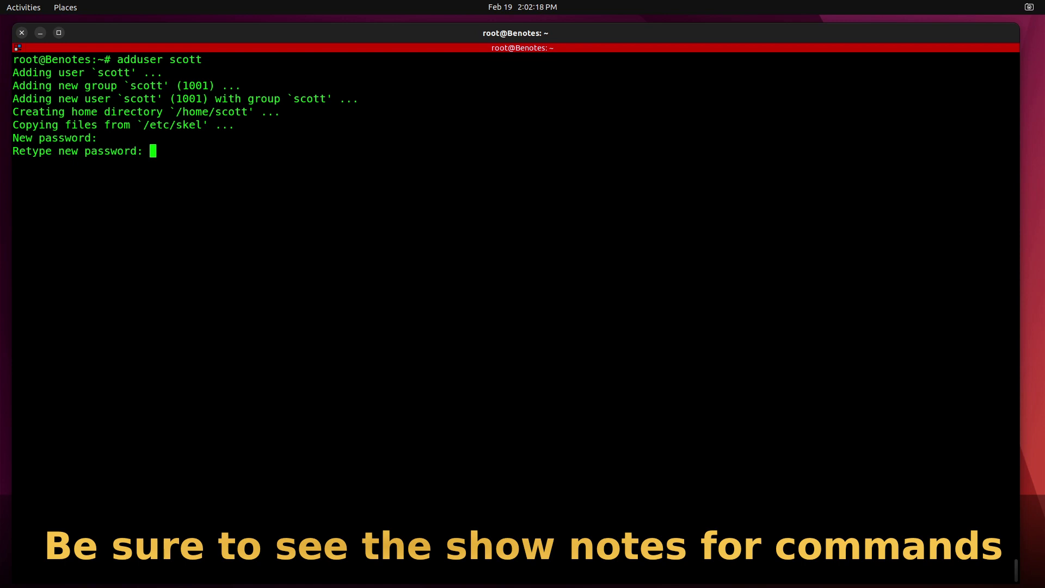
key(Return)
key(Return)
key(Return)
key(Return)
key(Return)
key(Return)
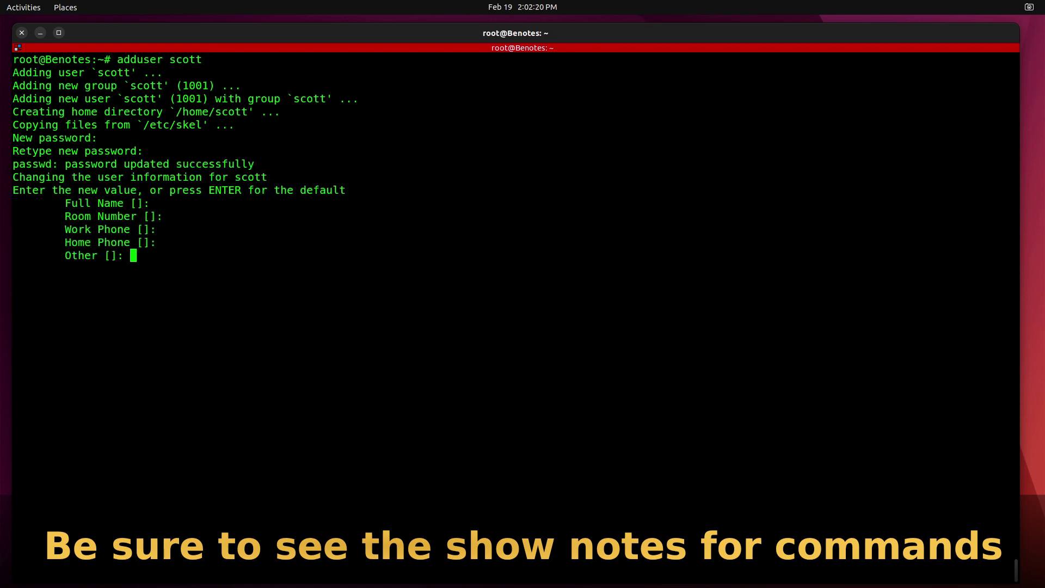
key(Return)
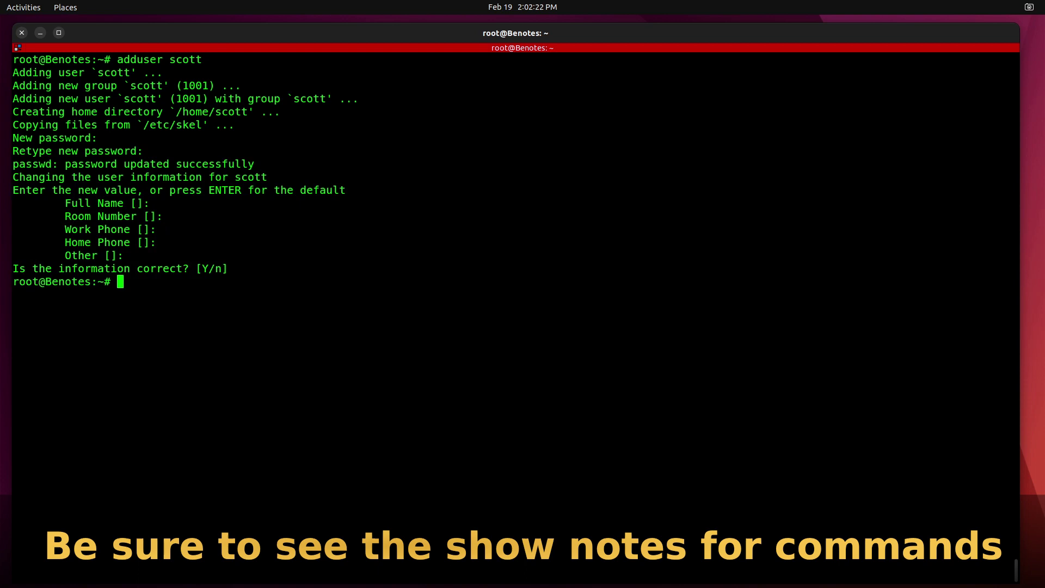
Add the new user to the sudo and docker groups with usermod -aG, then clear the screen.
text(u)
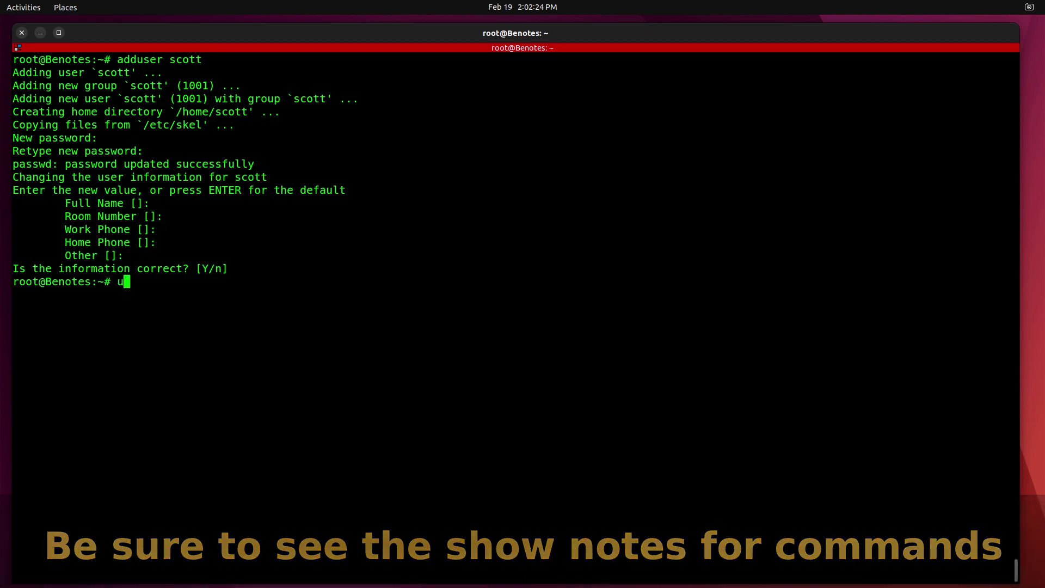
text(sermod -)
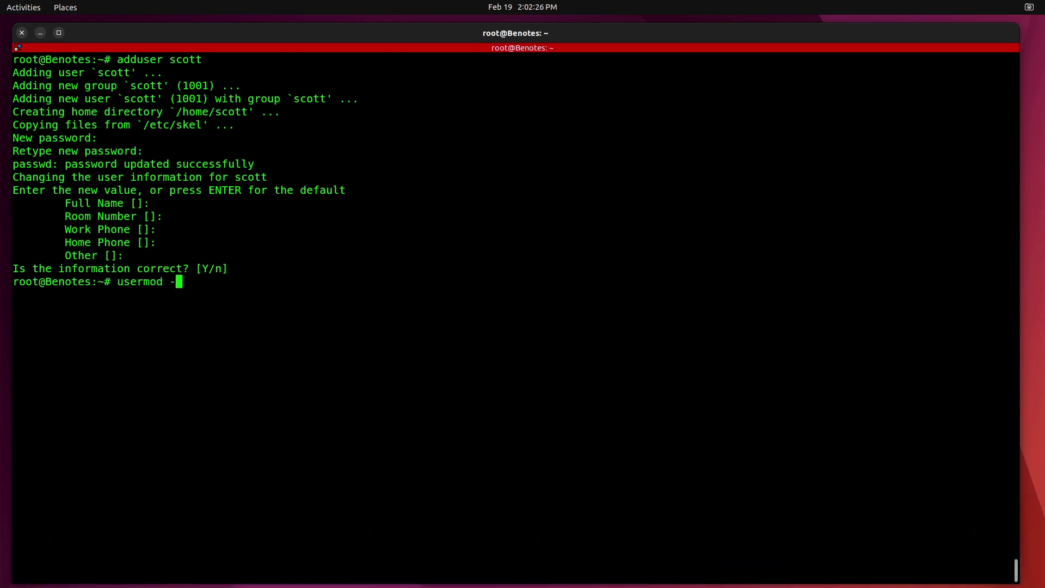
text(aG sudo scott)
key(Return)
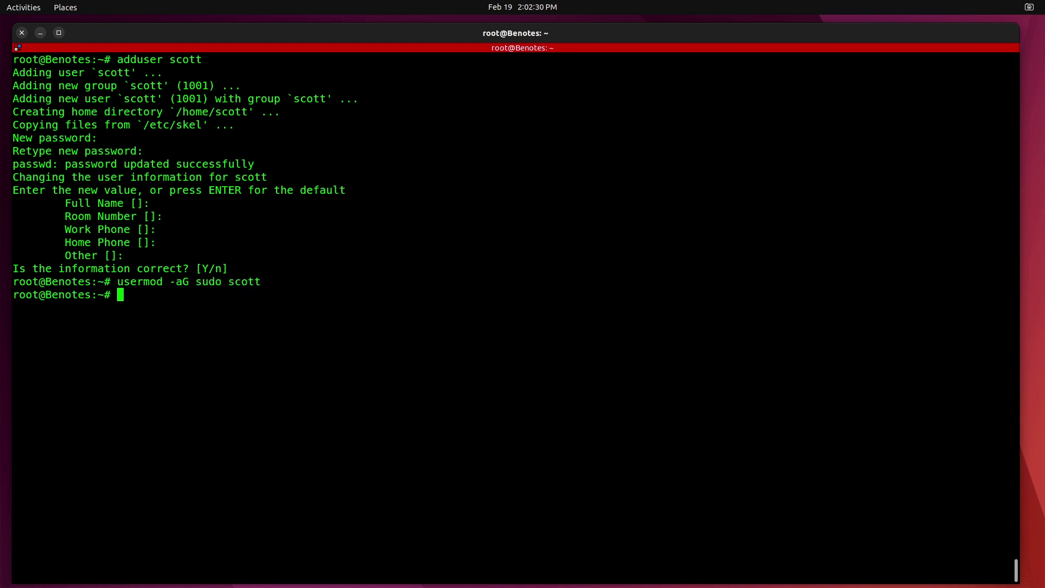
key(Up)
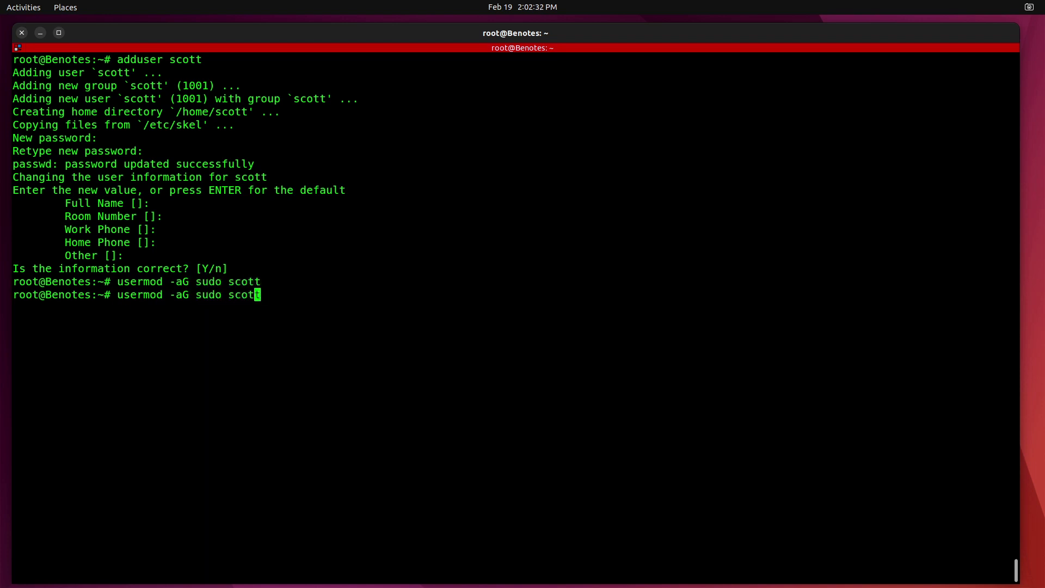
key(Left)
key(Left)
key(Left)
key(Left)
key(Left)
key(Left)
key(BackSpace)
key(BackSpace)
key(BackSpace)
key(BackSpace)
text(docker)
key(Return)
key(ctrl+l)
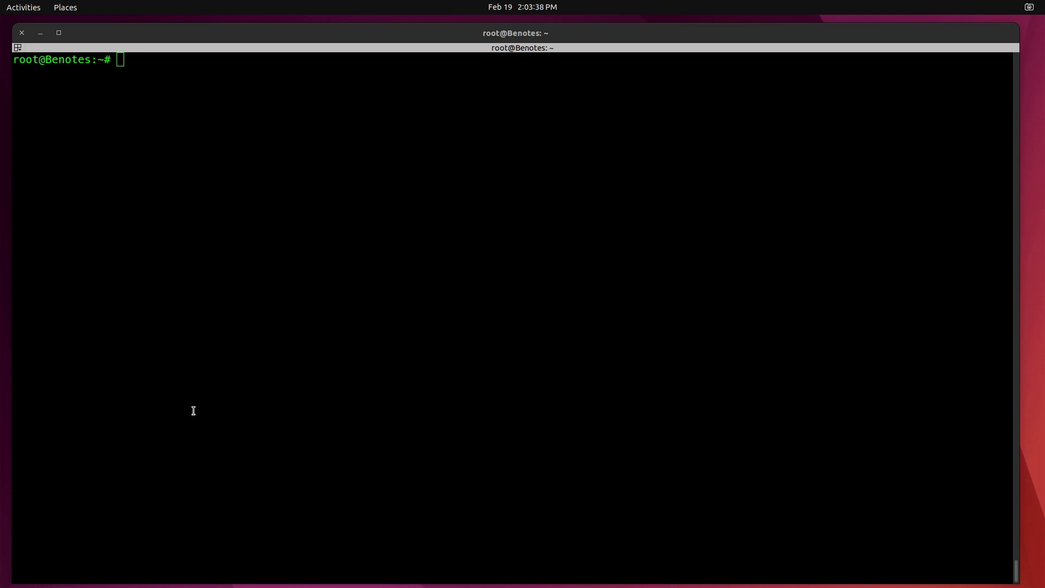
Switch to the new user's shell and clone the Benotes docker-compose repository into benotes.
click(193, 411)
text(su - )
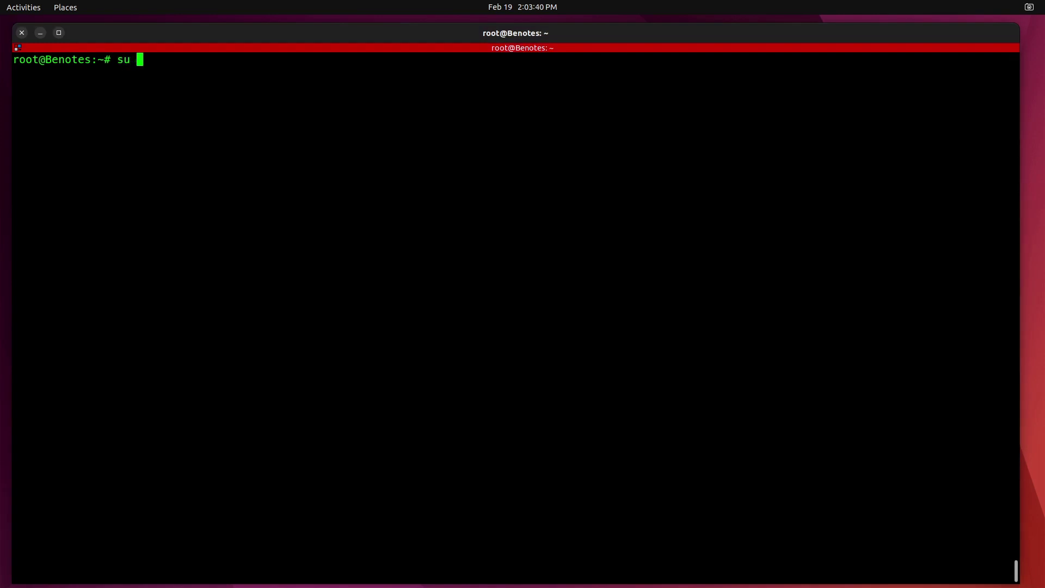
text(scott)
key(Return)
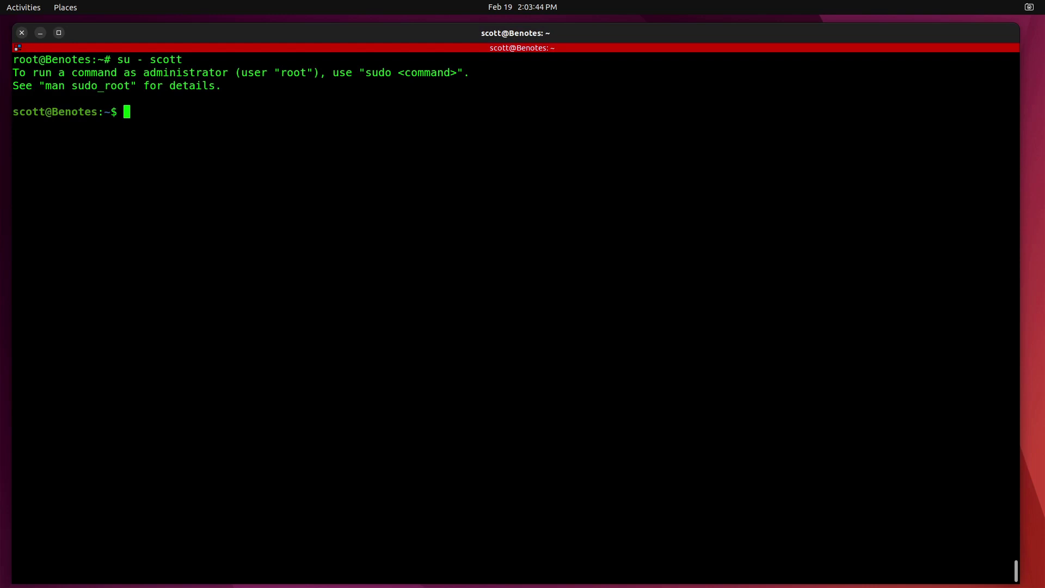
text(git clone https://github.com/fr0tt/benotes_docker-compose benotes)
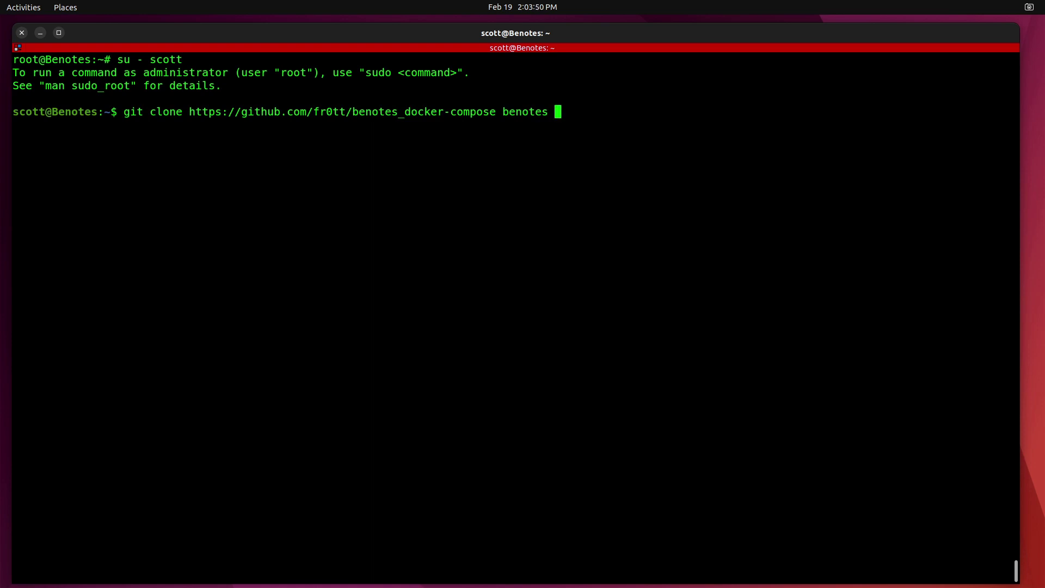
key(Return)
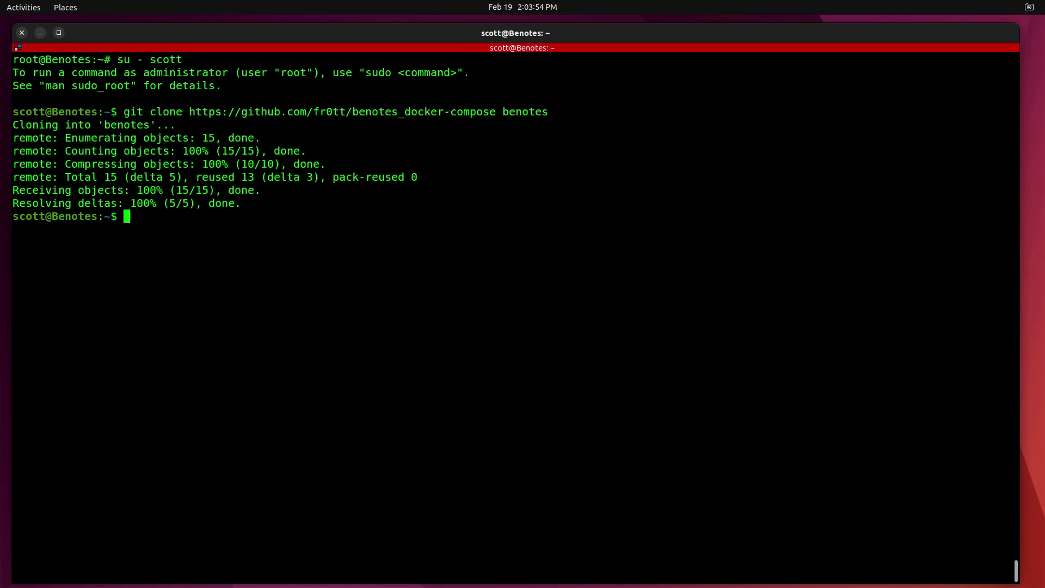
Enter the benotes folder and list all its files with ls -al.
text(ls)
key(Return)
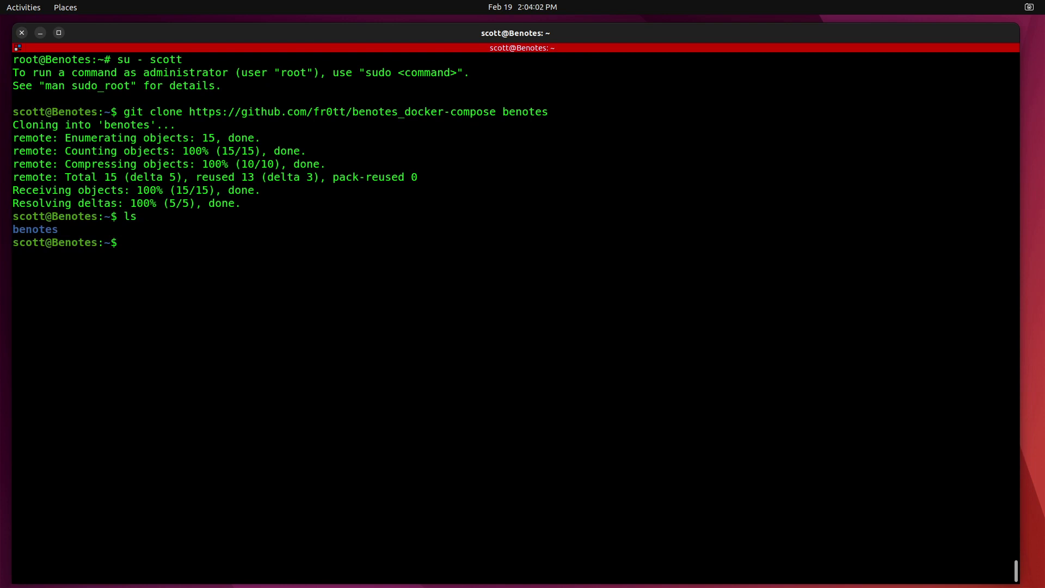
text(cd )
text(cd be)
text(notes)
key(Return)
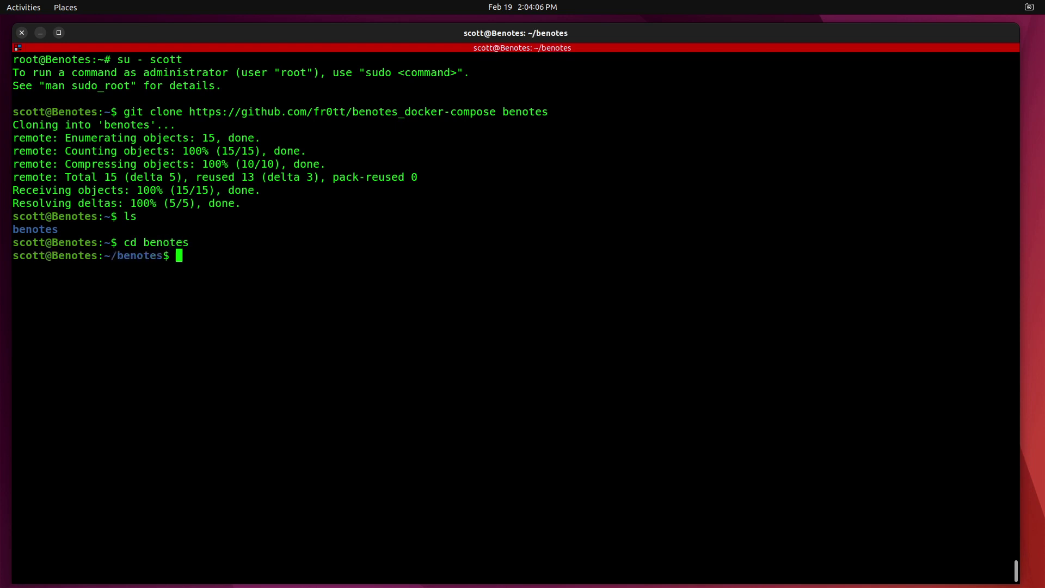
text(ls -al)
key(Return)
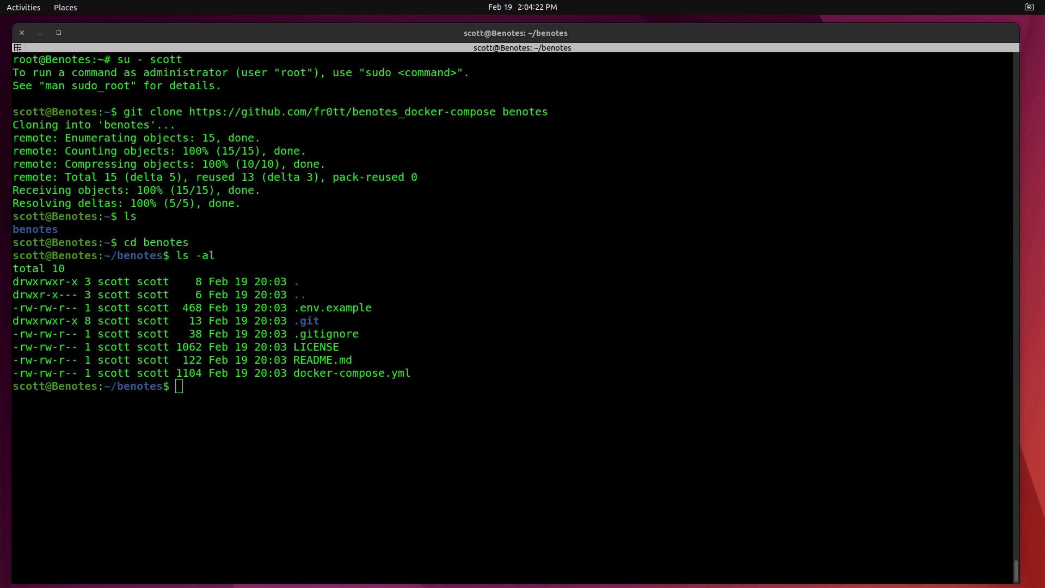
Create .env by copying .env.example.
click(136, 409)
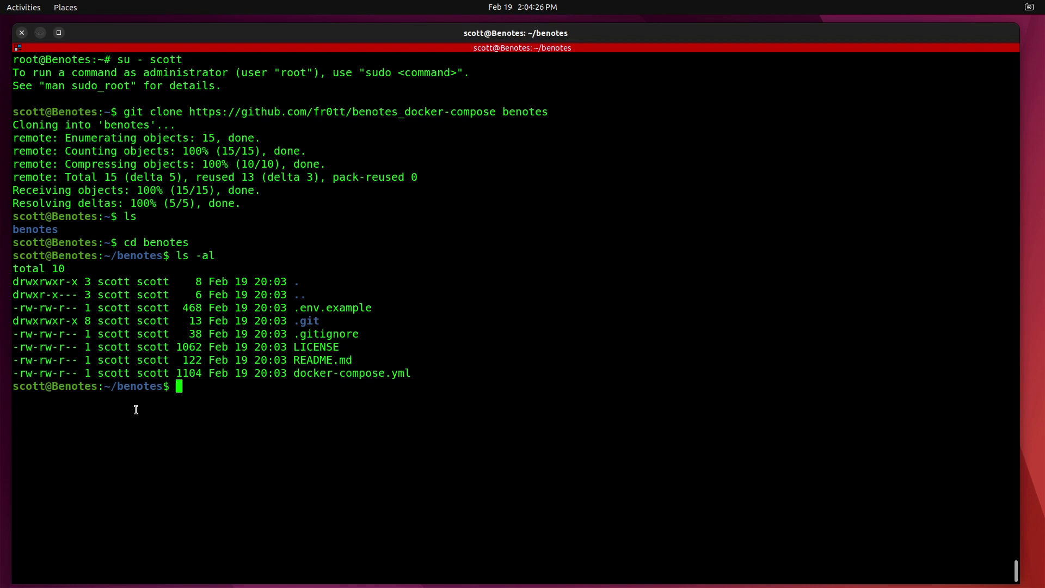
text(cp .env.example .env)
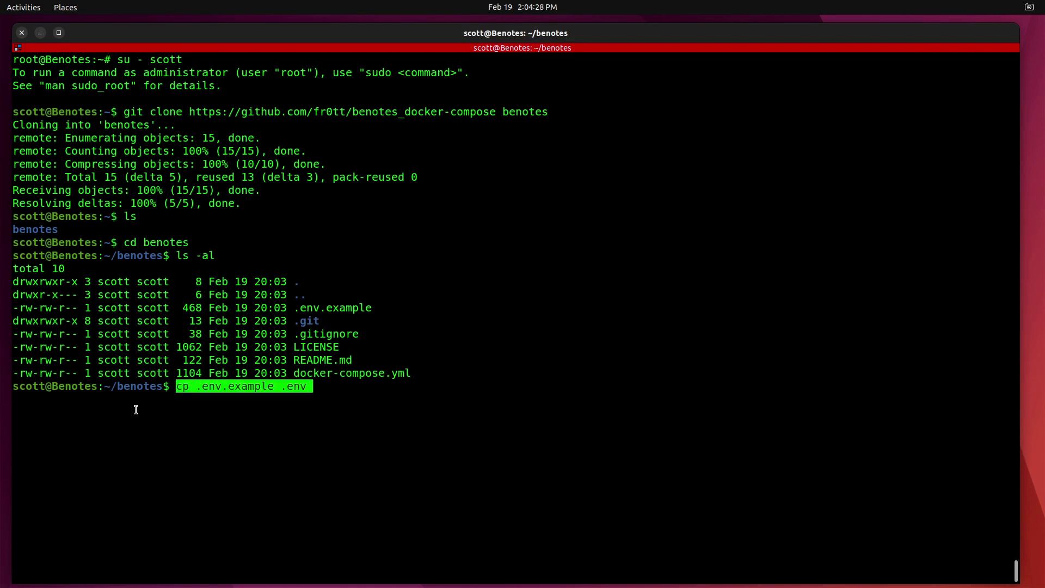
key(Return)
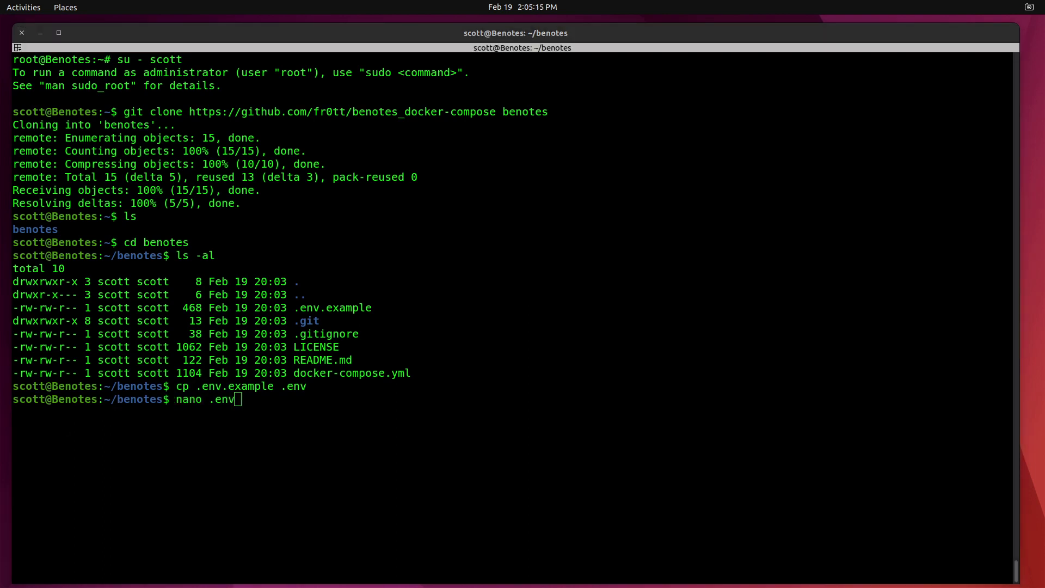
Edit .env in nano so APP_PORT=8000 becomes APP_PORT=80, then save and exit.
click(187, 458)
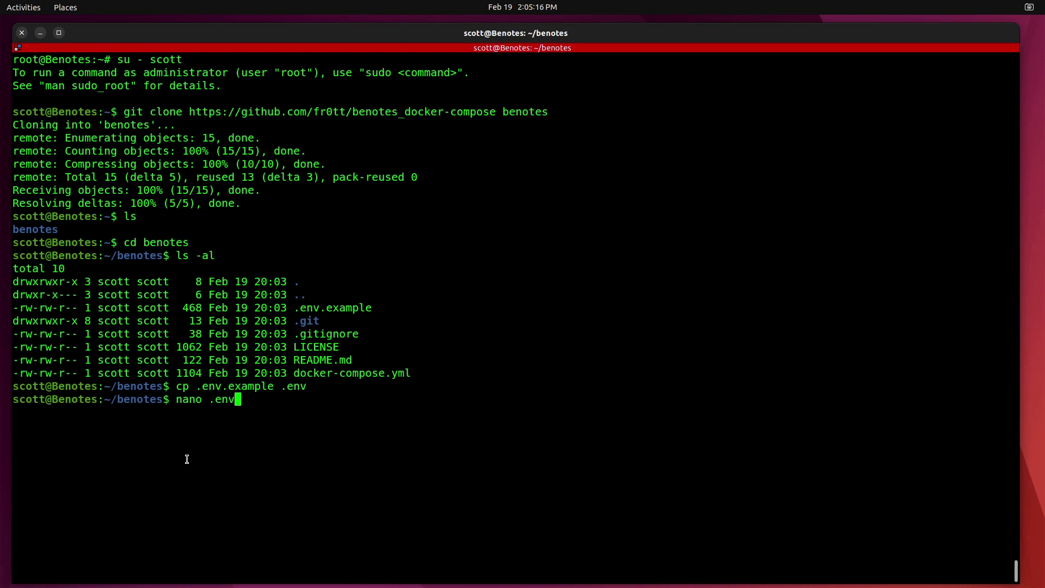
key(Return)
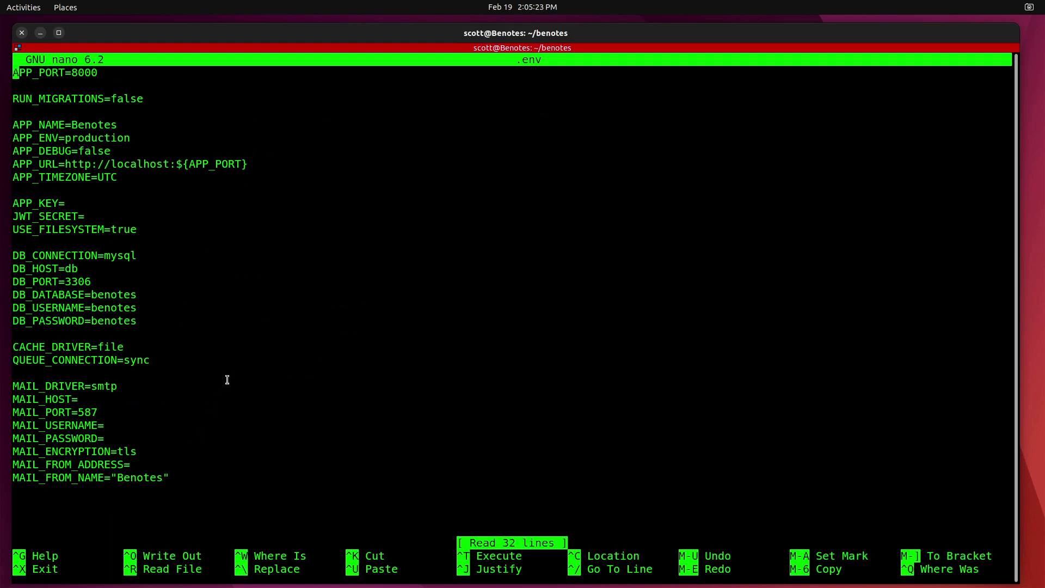
key(Right)
key(Right)
key(Right)
key(Right)
key(Right)
key(Right)
key(Right)
key(Right)
key(Right)
key(Right)
key(Right)
key(Right)
key(Right)
key(Down)
key(Down)
key(Down)
key(Down)
key(Down)
key(Down)
key(Down)
key(Down)
key(Down)
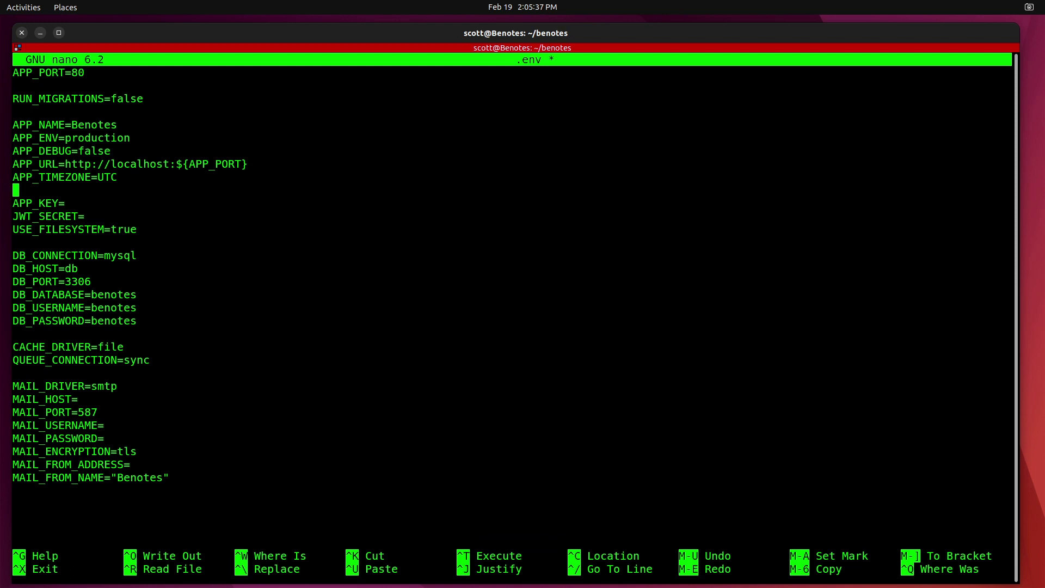
key(Down)
key(Down)
key(Down)
key(Down)
key(Down)
key(Down)
key(Down)
key(Down)
key(Down)
key(Down)
key(Down)
key(Down)
key(Down)
key(Down)
key(Down)
key(Down)
key(Down)
key(Down)
key(Down)
key(ctrl+o)
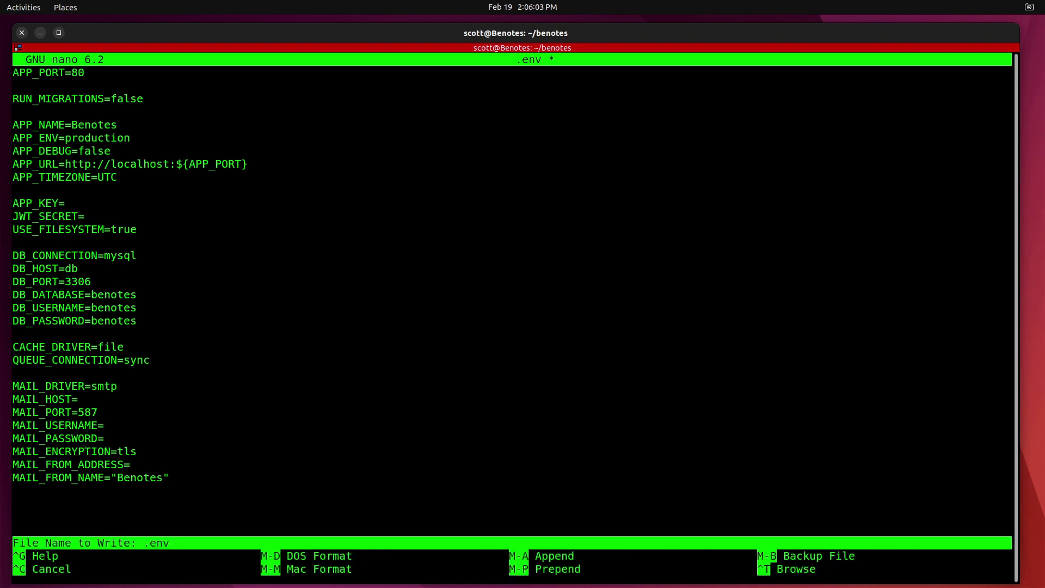
key(Return)
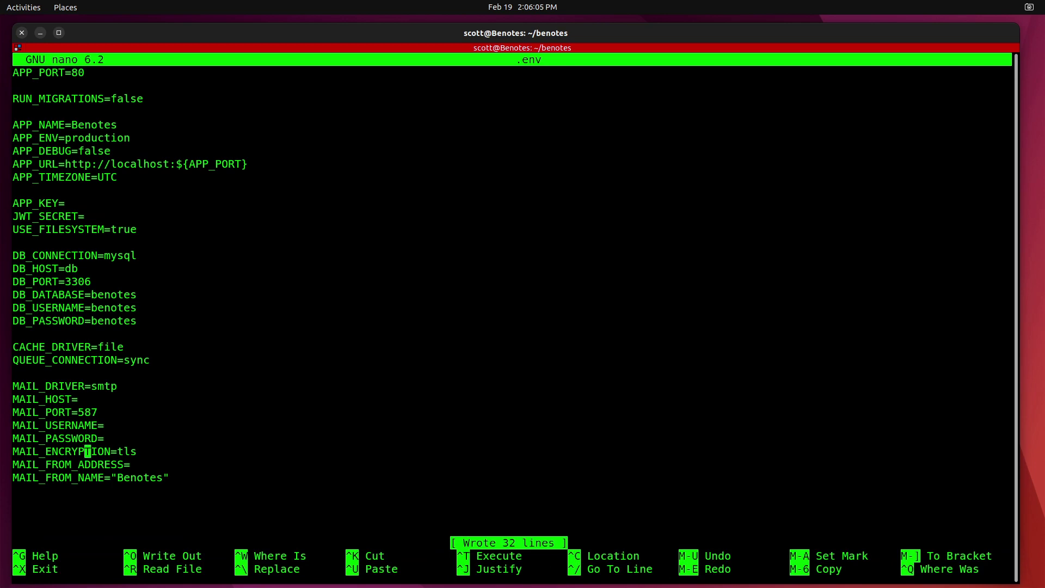
key(ctrl+x)
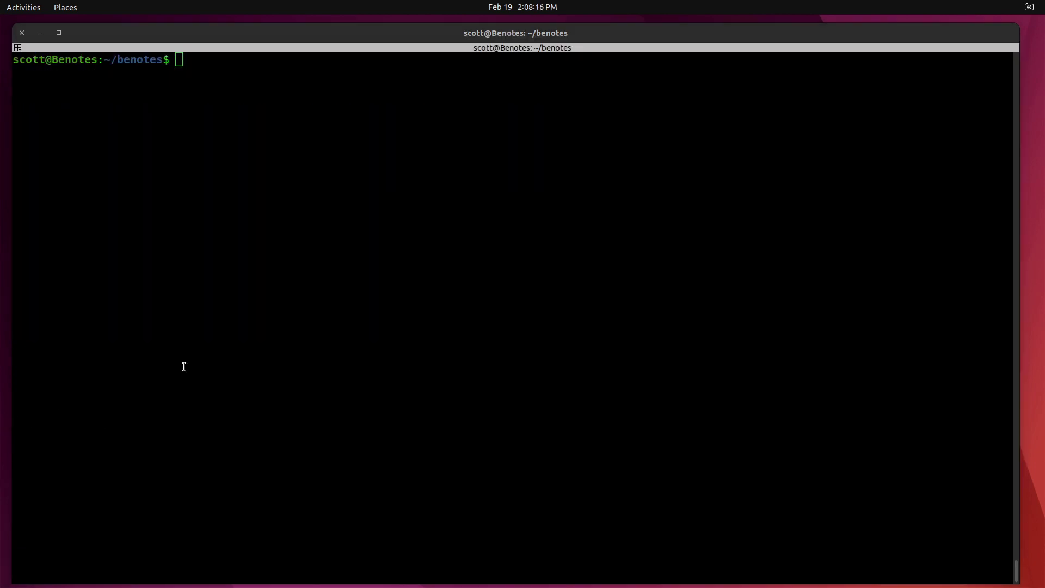
Run clear so the terminal shows only a fresh prompt in the benotes folder.
click(184, 367)
click(210, 230)
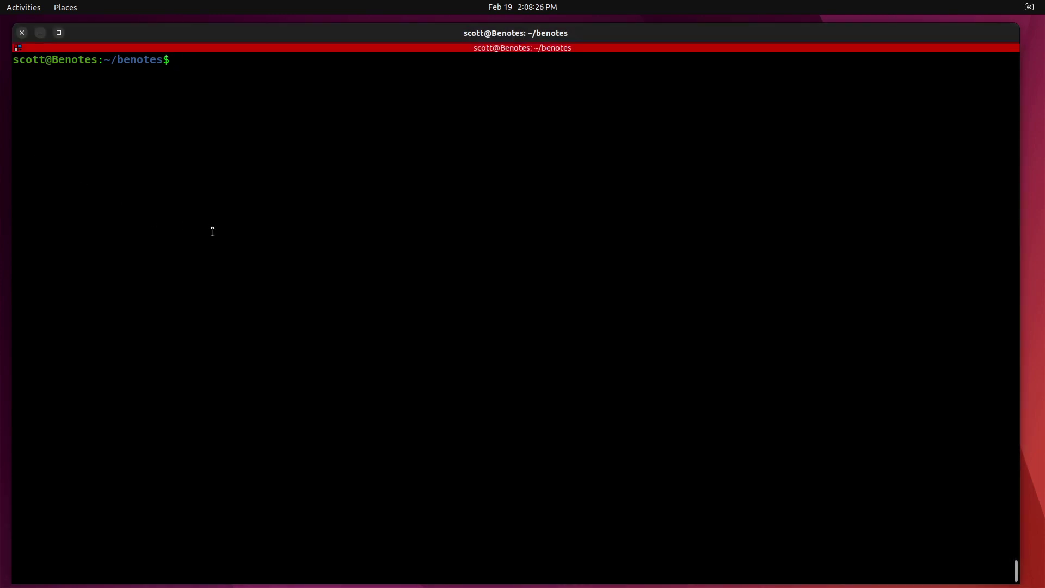
Set .env ownership to 1000:1000 with sudo and start the stack with docker compose up -d.
text(sudo )
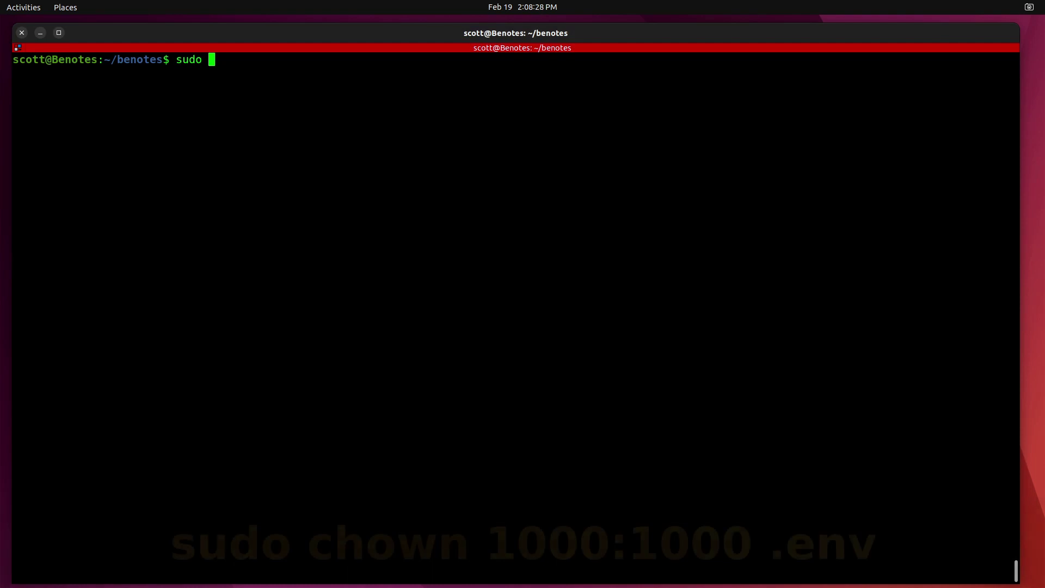
text(chown)
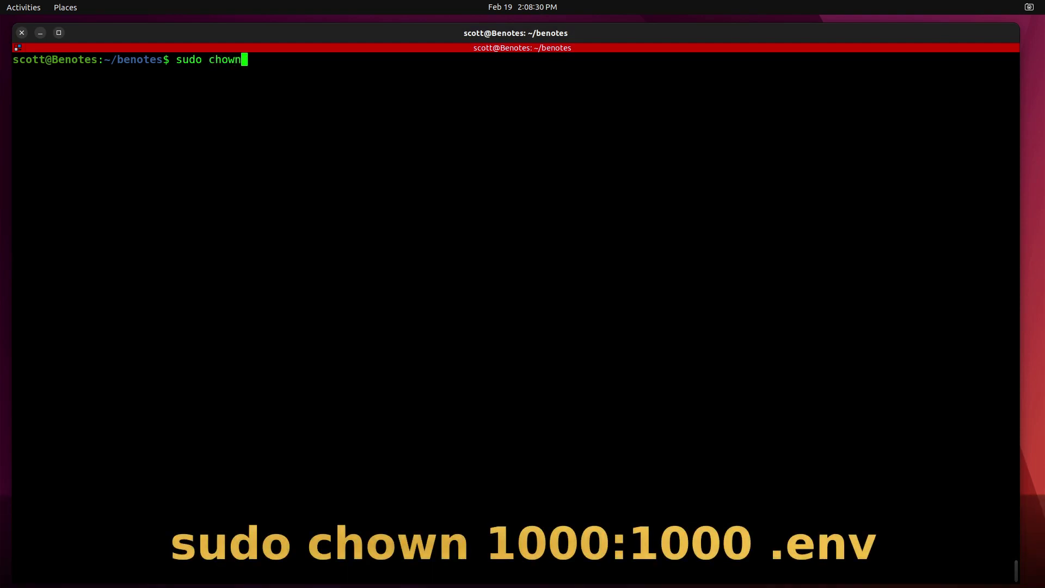
text( 1000:1000)
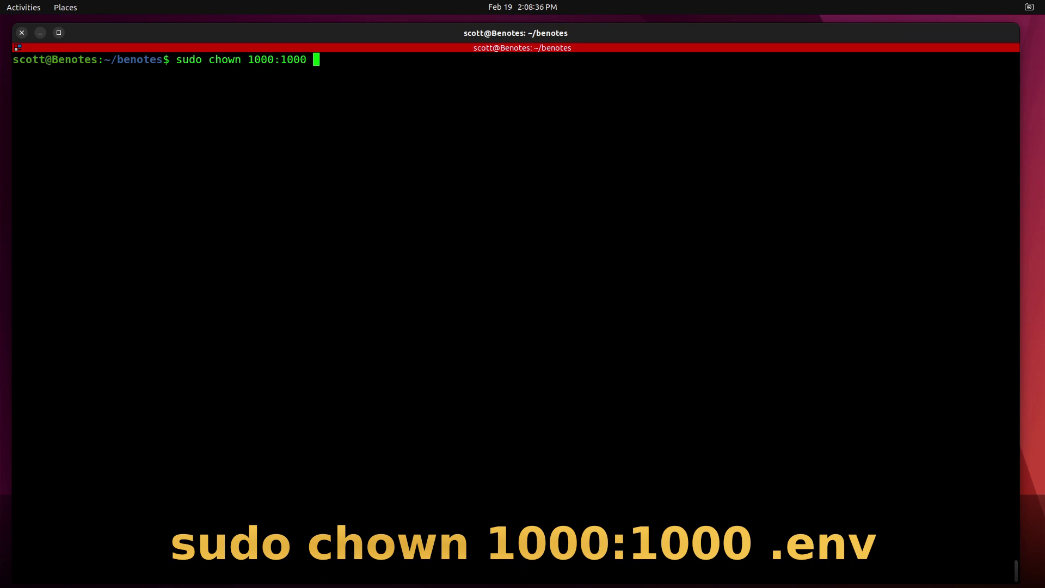
text( .env)
key(Return)
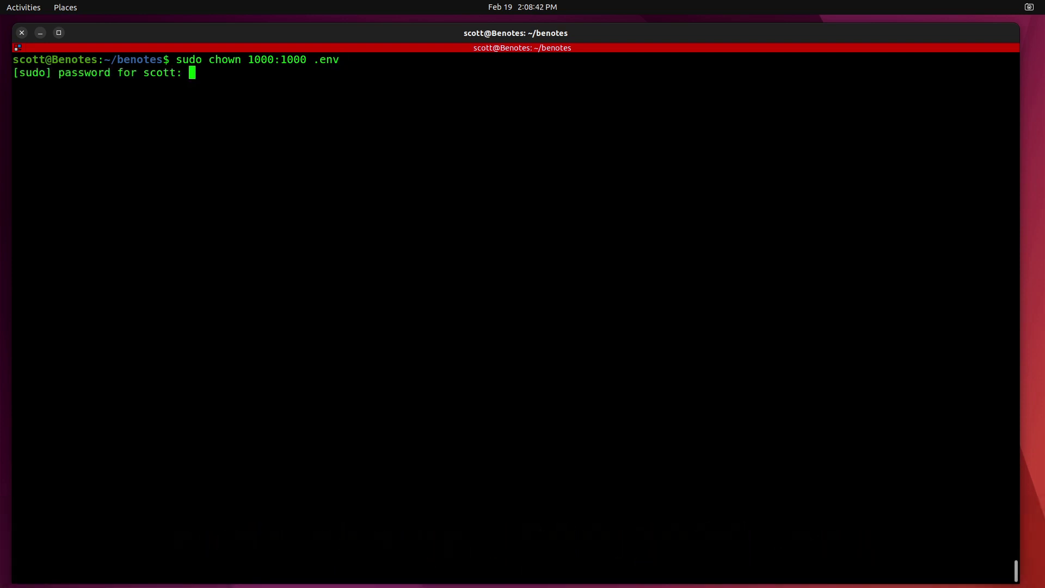
key(Return)
text(docker )
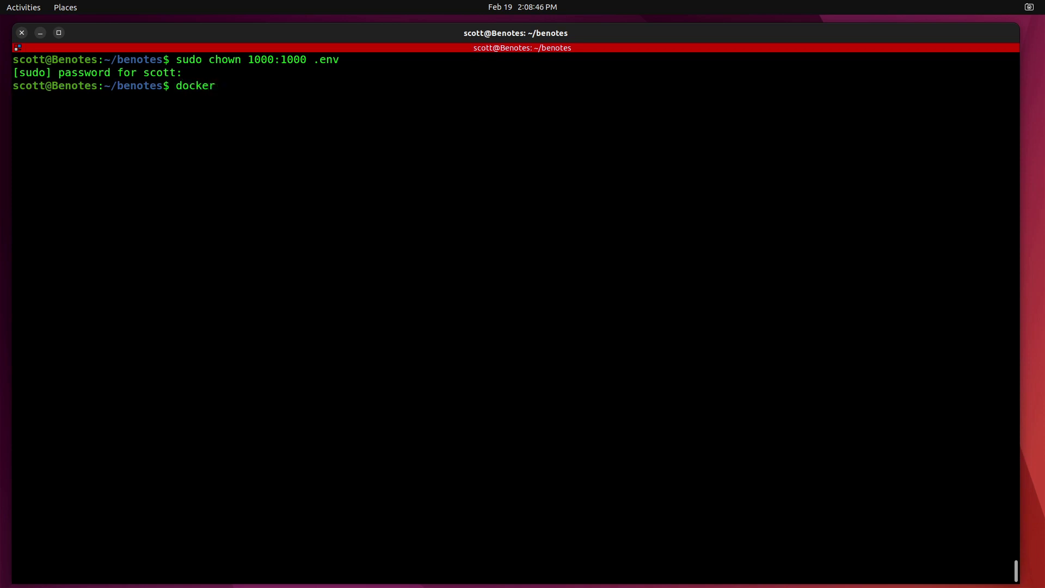
text(compose u)
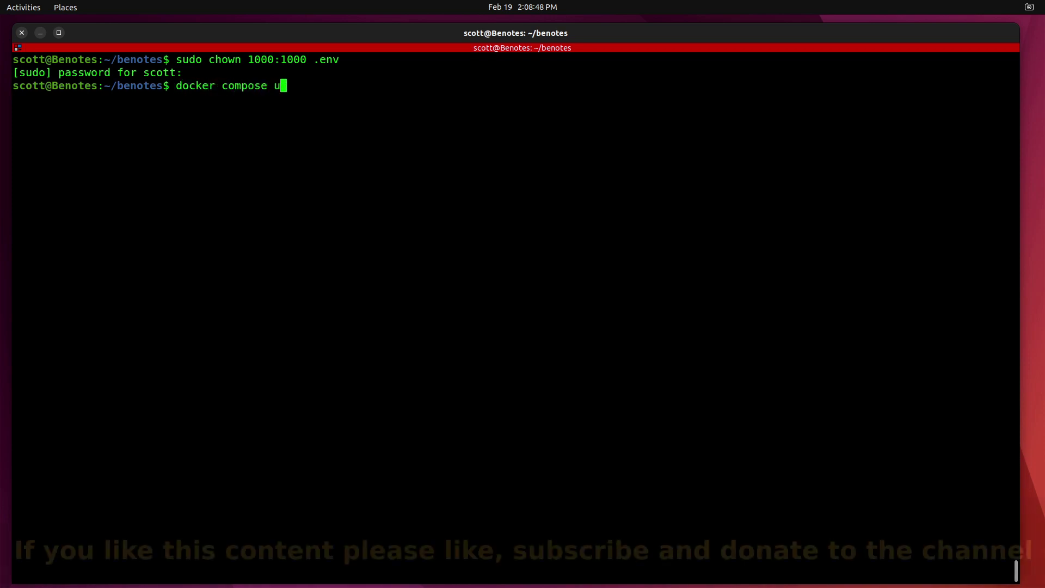
text(p -d)
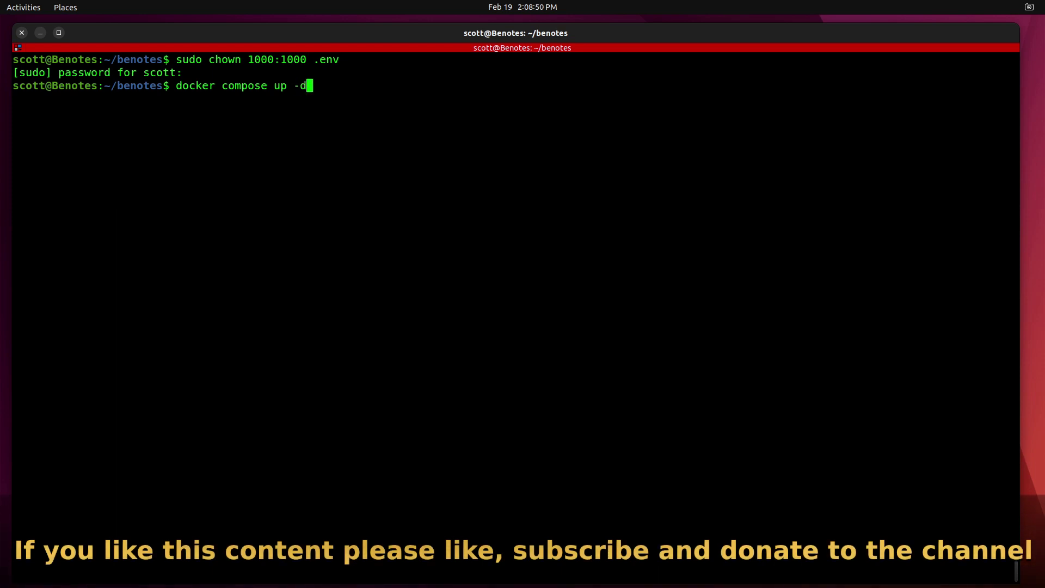
key(Return)
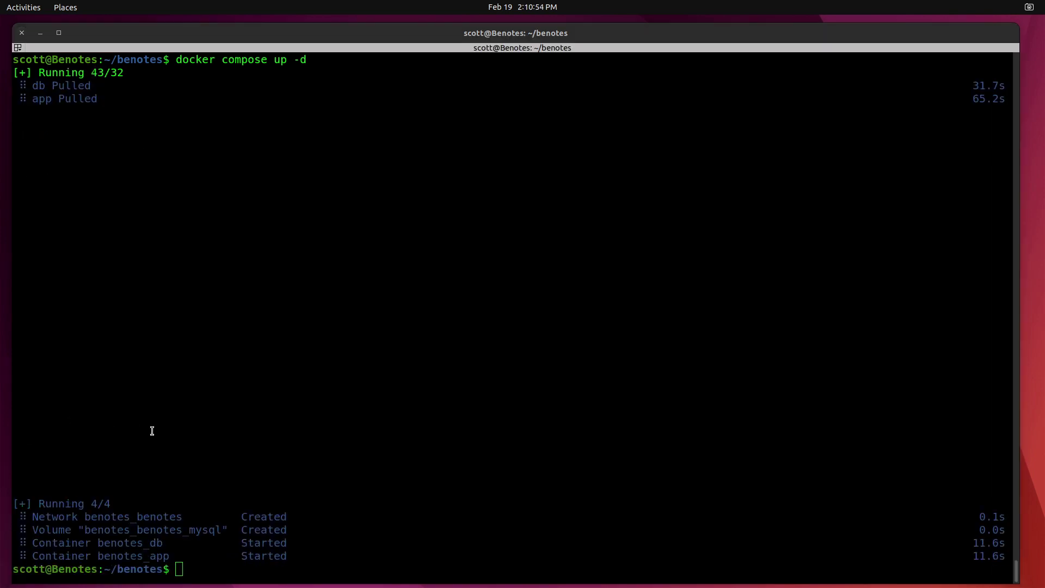
Open a shell in the app container as user application and run php artisan install.
click(151, 431)
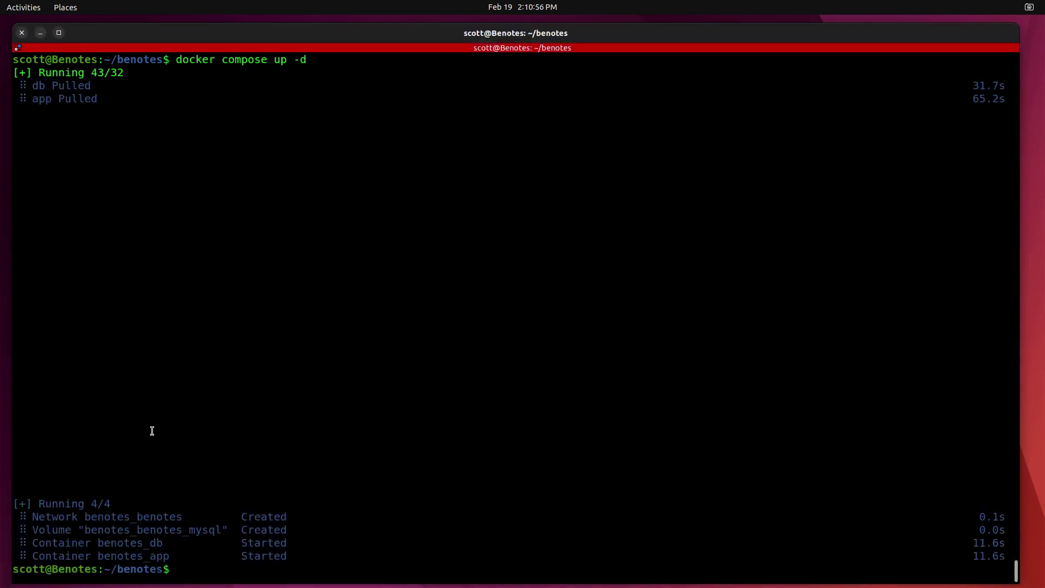
key(ctrl+shift+v)
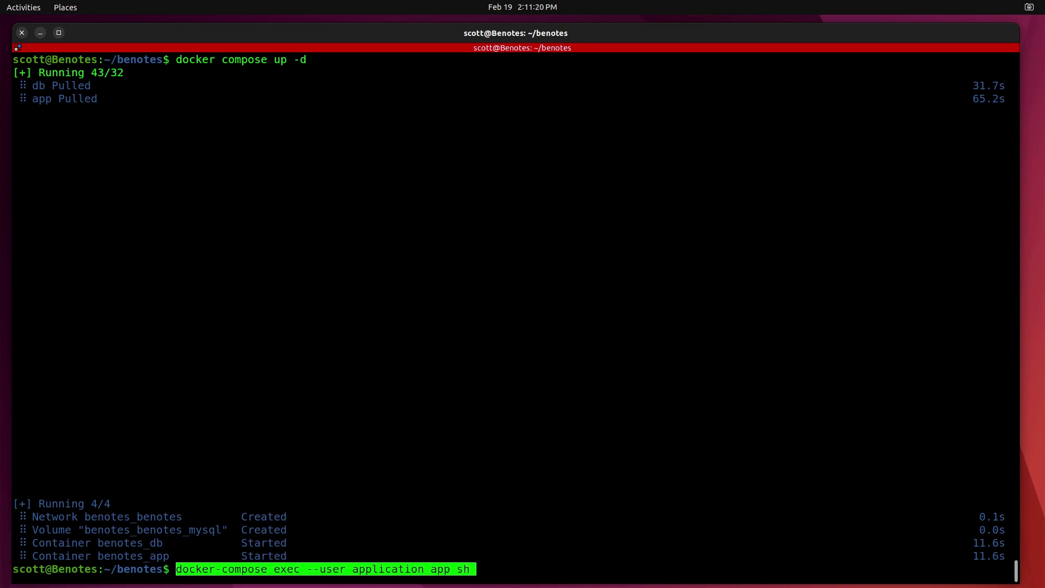
key(Return)
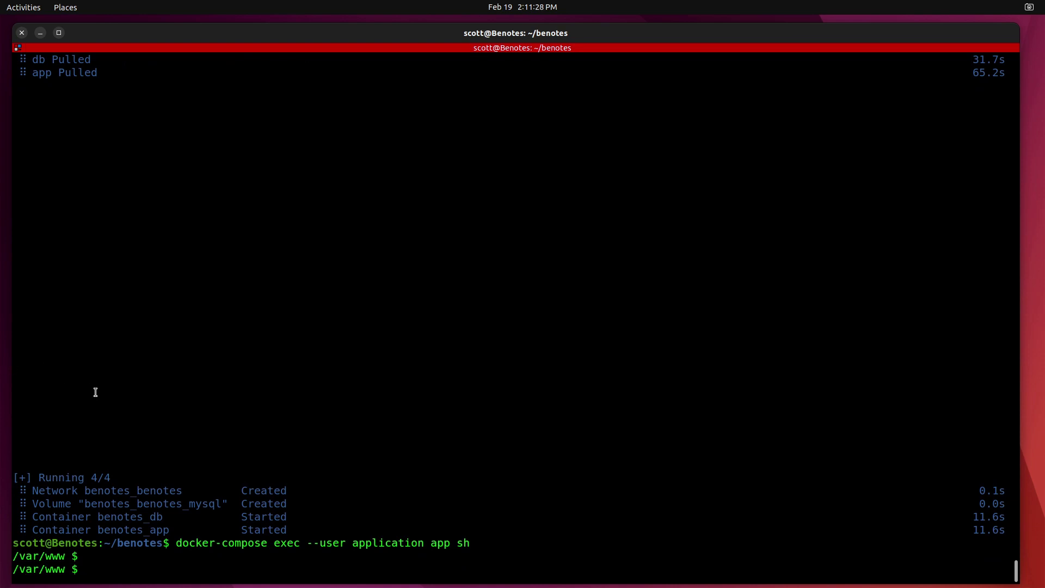
text(php artisan install)
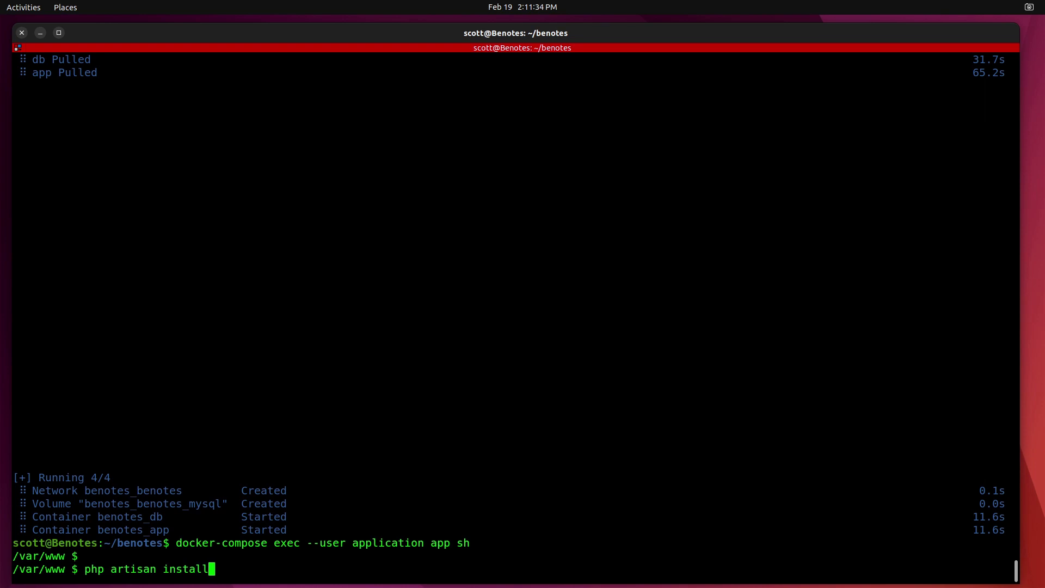
key(Return)
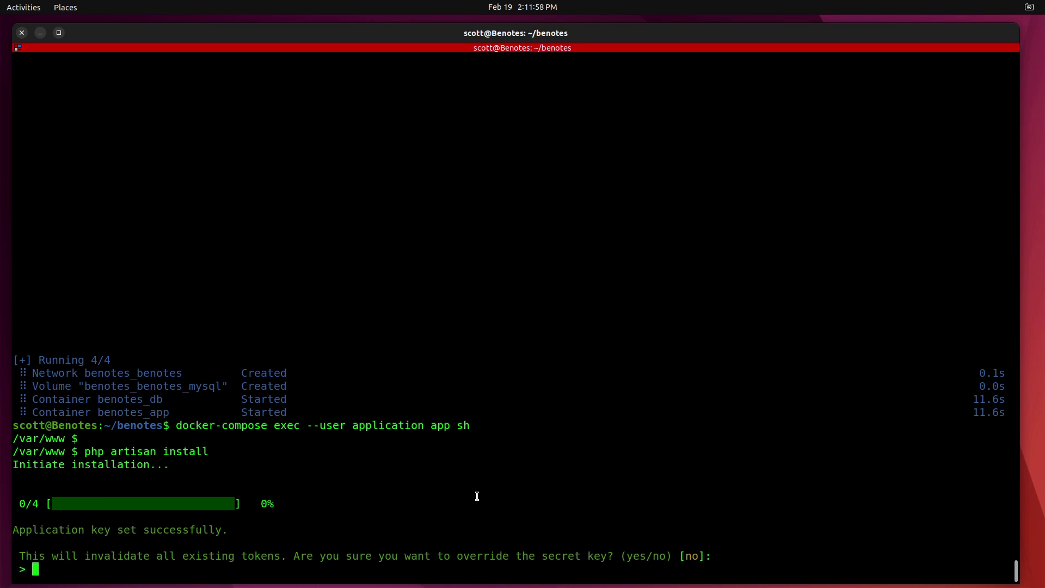
Answer yes to the secret-key override and production confirmation prompts.
text(yes)
key(Return)
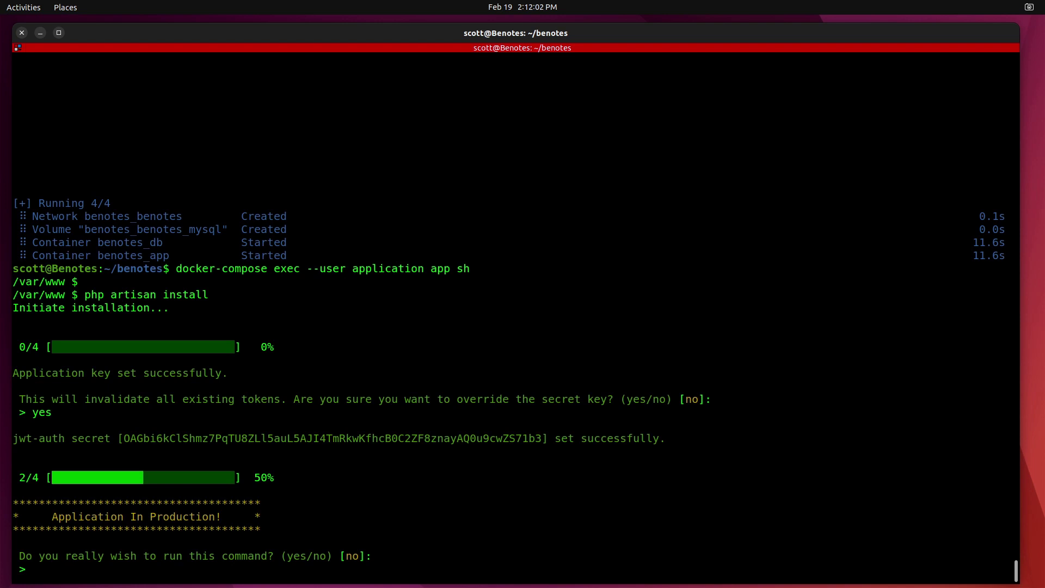
text(yes)
key(Return)
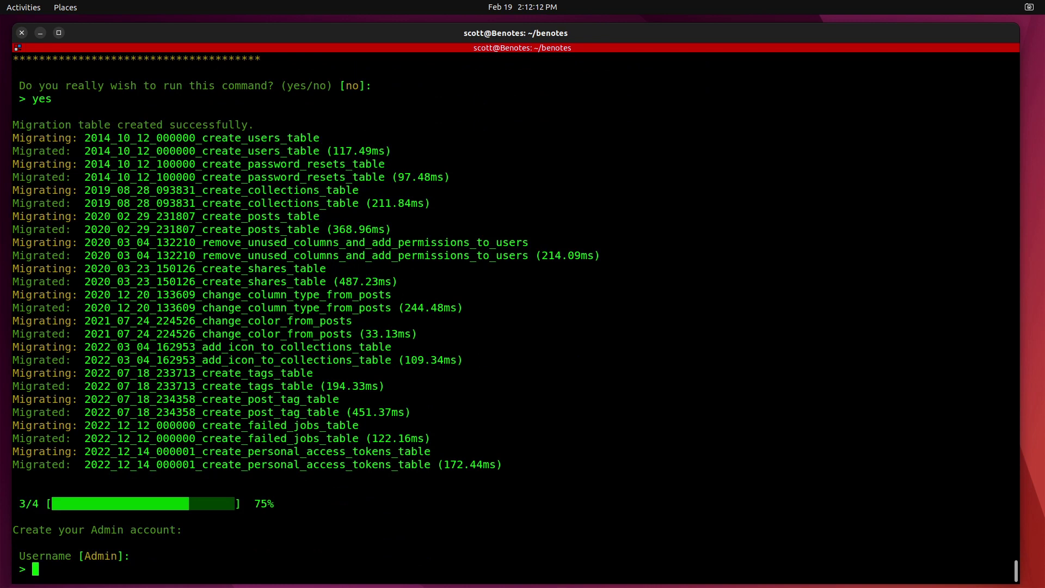
Enter the admin username, e-mail and password, then exit the container shell.
text(scott)
key(Return)
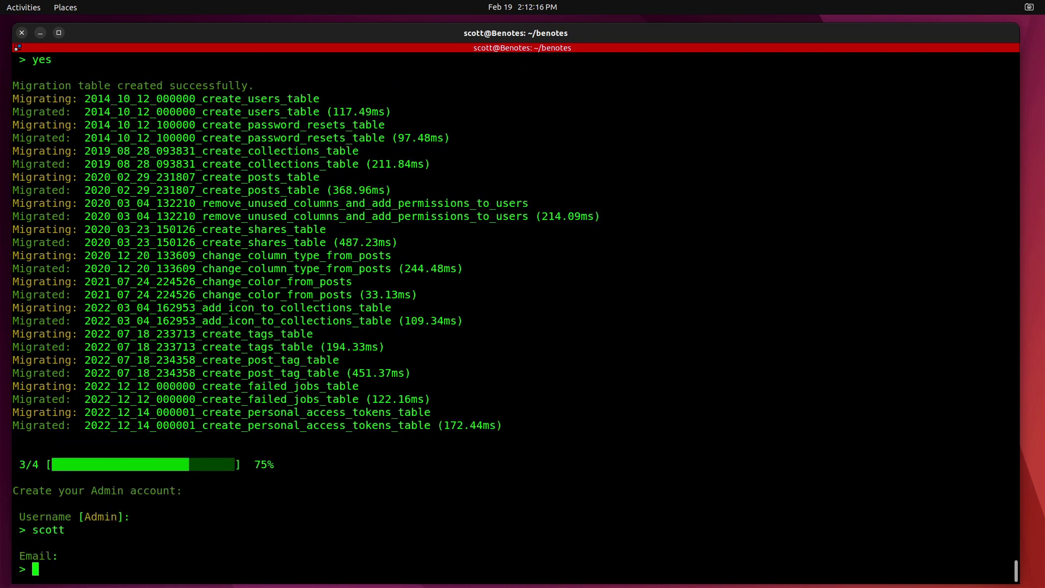
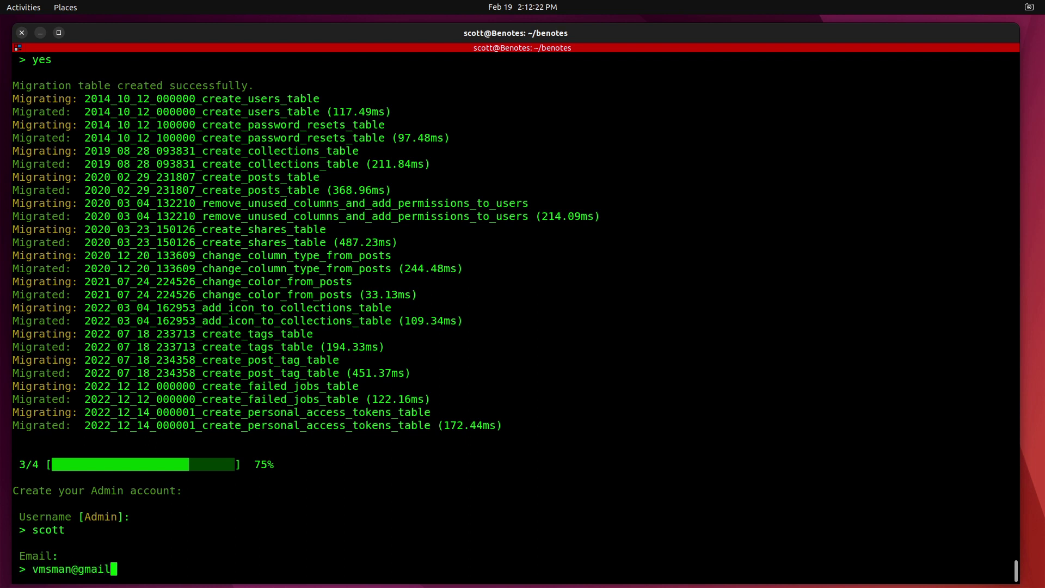
key(Return)
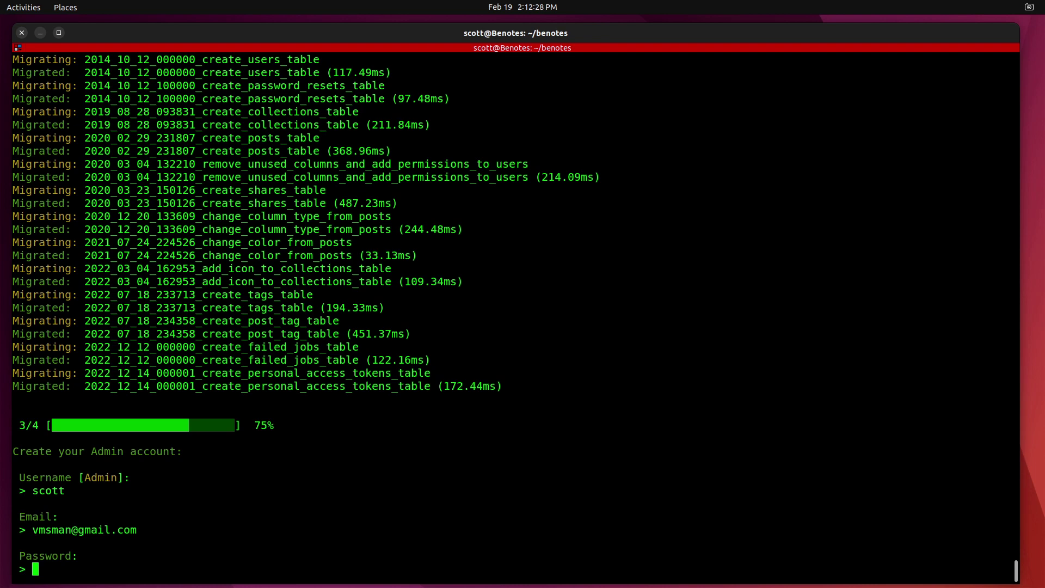
key(Return)
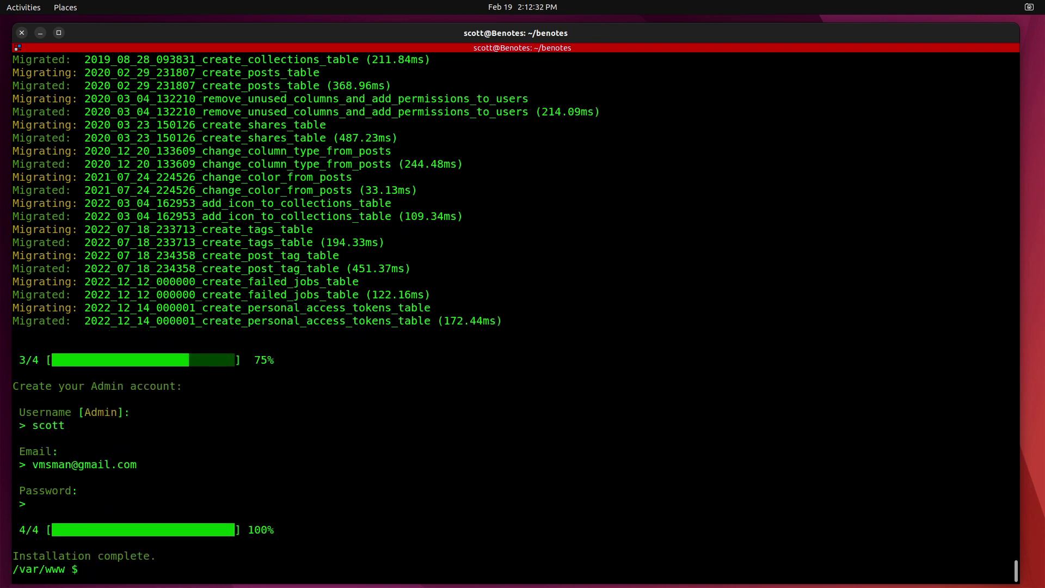
text(exit)
key(Return)
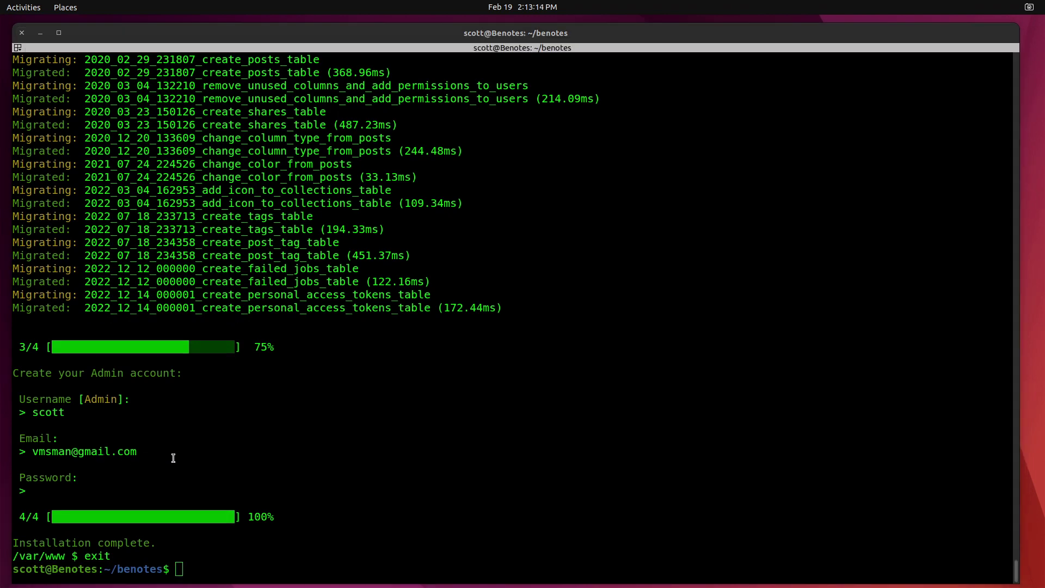
Run ip a and select the eth0 address 172.16.1.222.
click(173, 458)
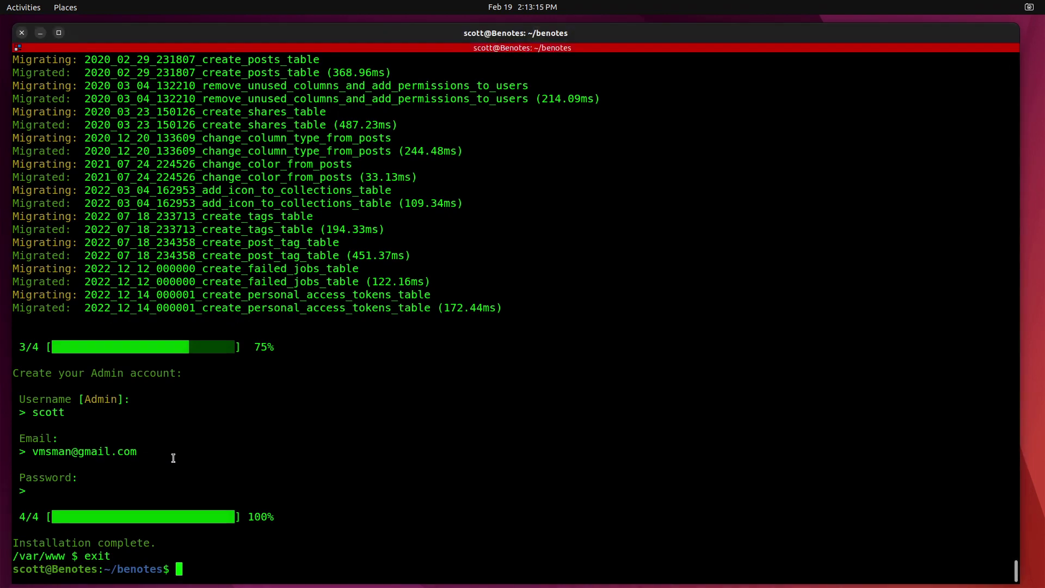
text(ip a)
key(Return)
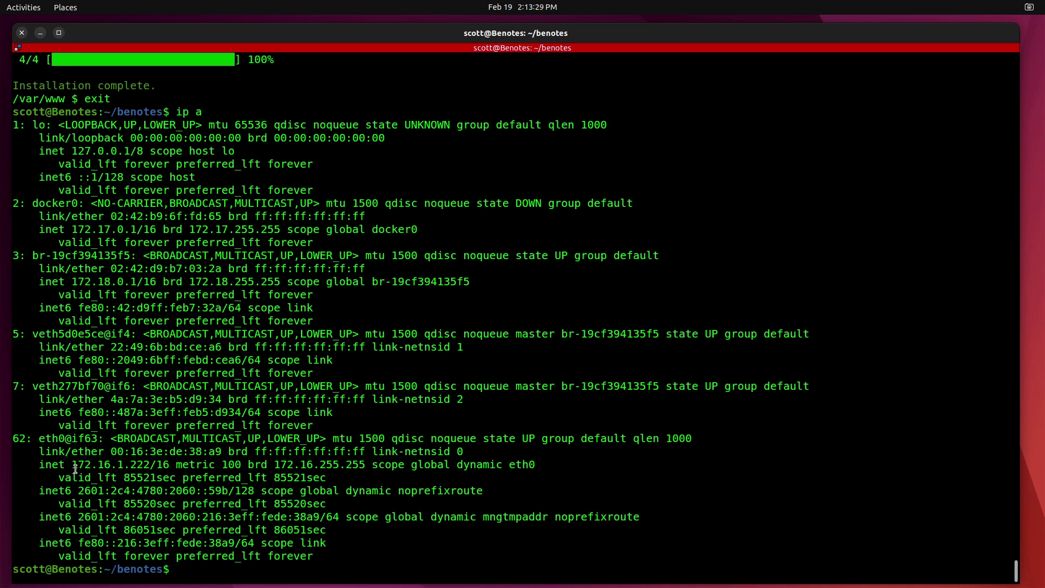
drag(72, 465, 150, 469)
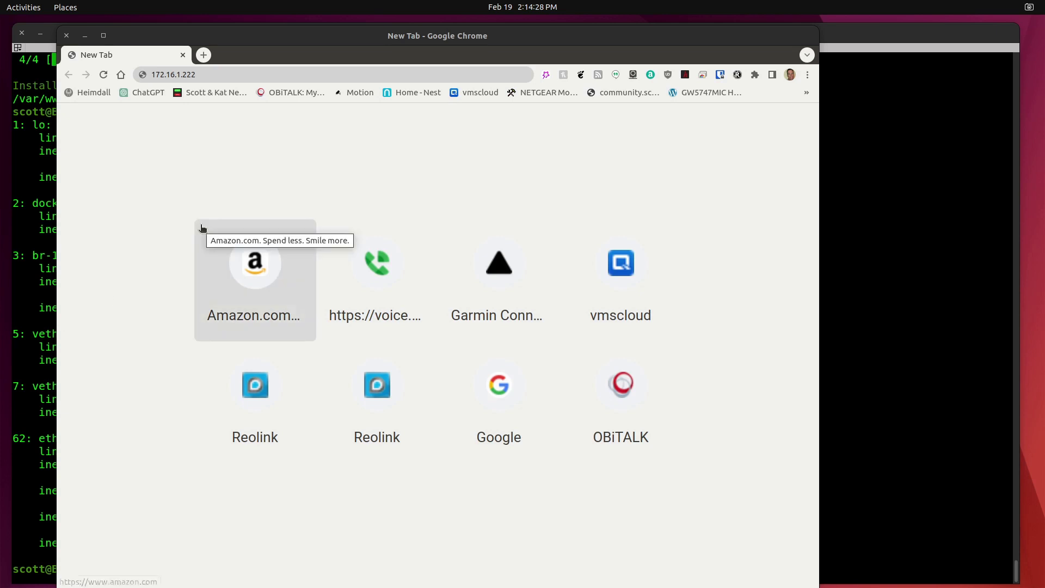
Load 172.16.1.222, log in with the admin e-mail and password, and open the GitHub bookmark.
click(212, 75)
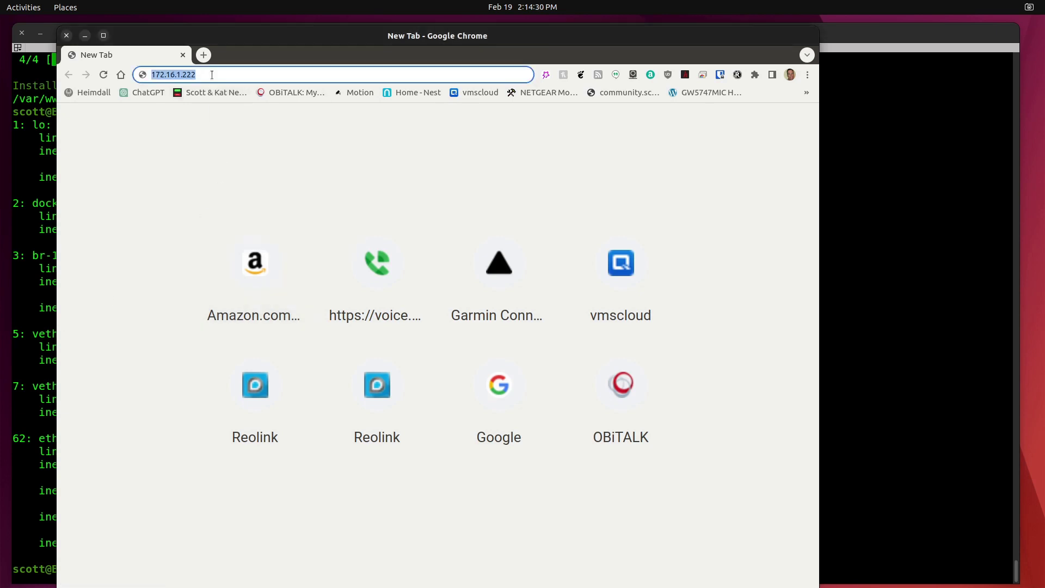
click(212, 75)
key(Return)
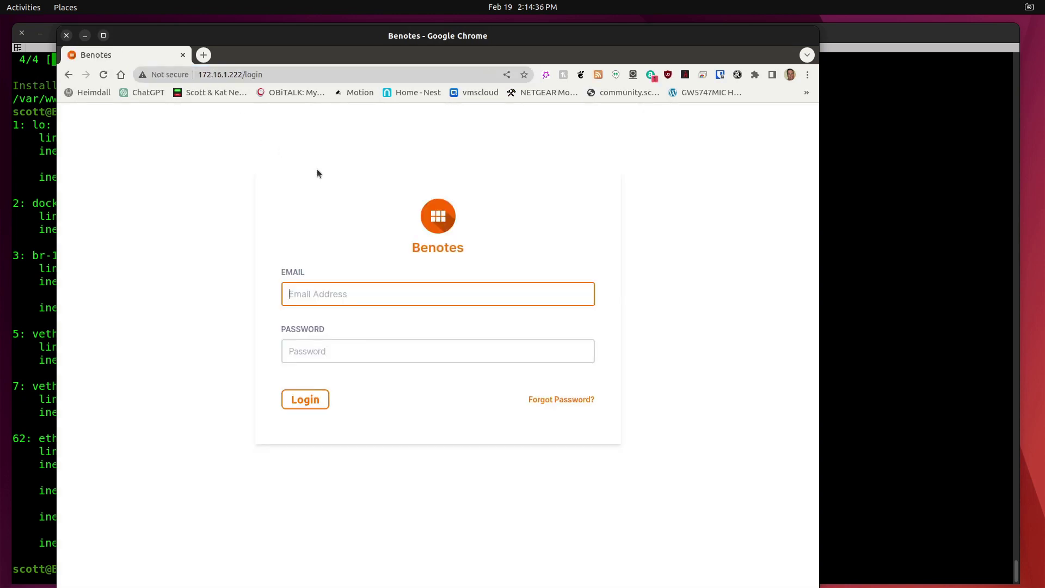
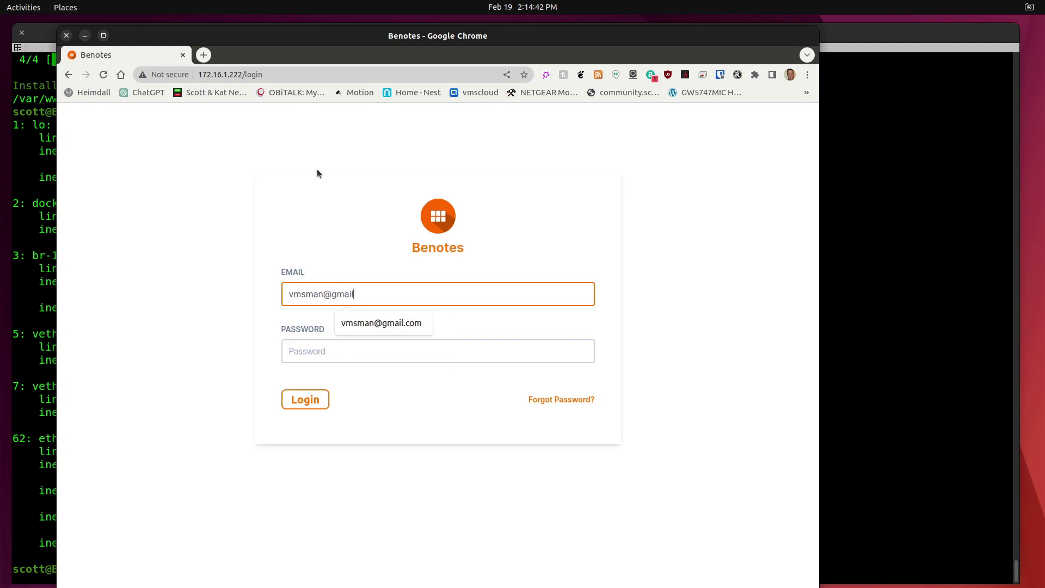
key(Tab)
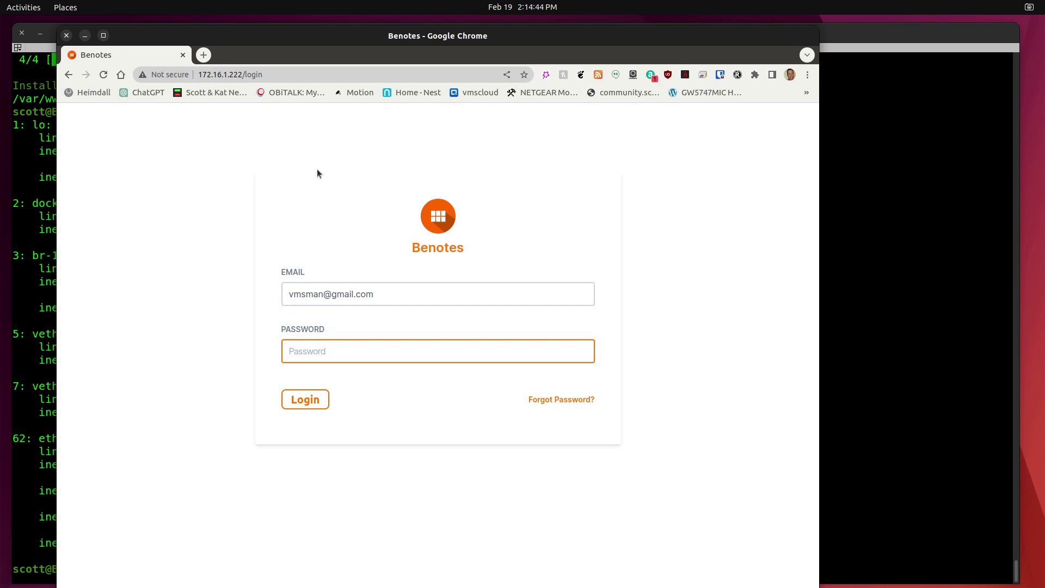
text(••••••••)
key(Return)
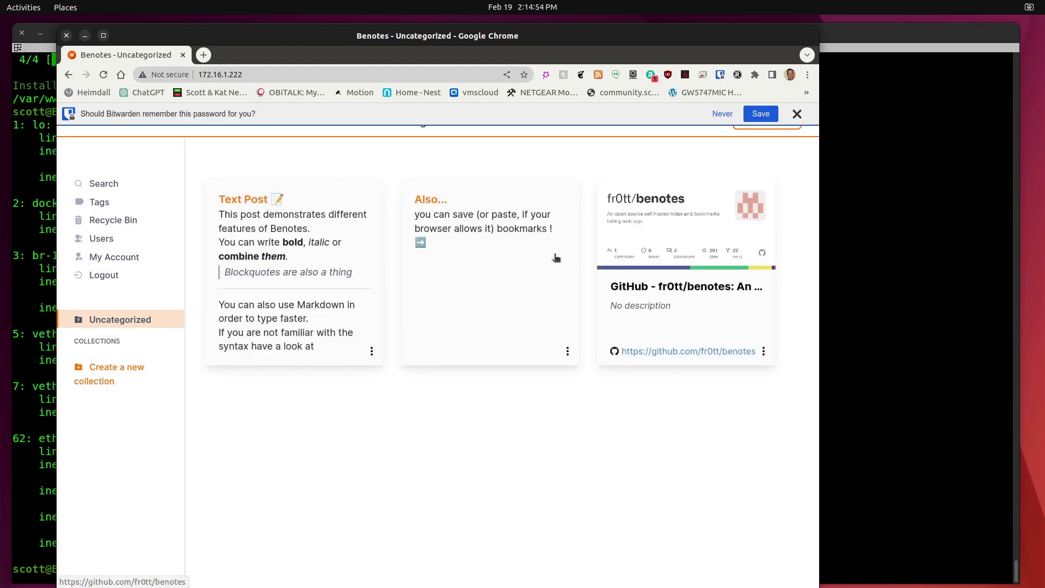
click(649, 228)
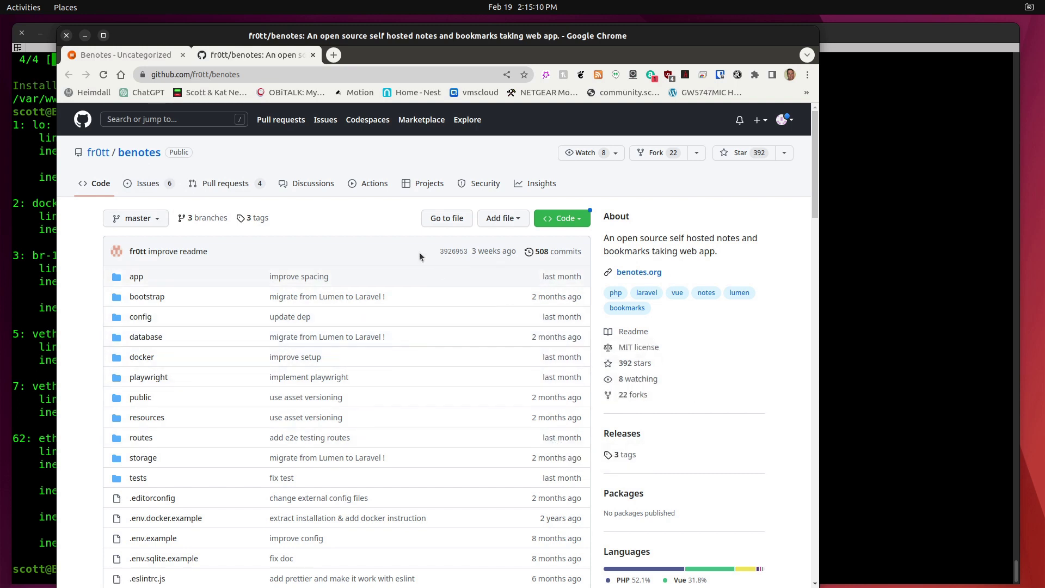
Return to the Benotes notes tab.
click(144, 59)
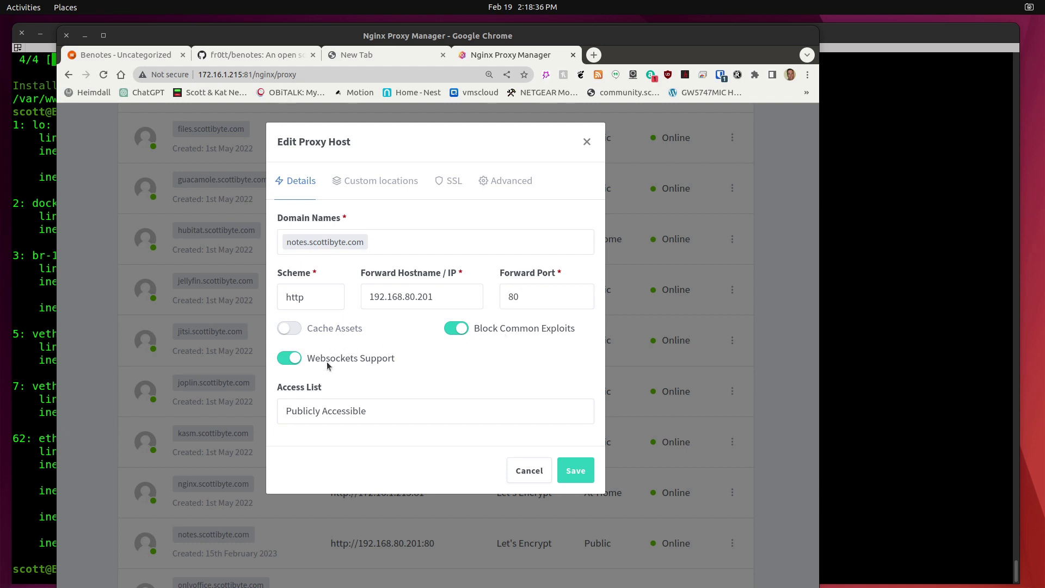
Show the SSL tab of the notes.scottibyte.com proxy host.
click(451, 181)
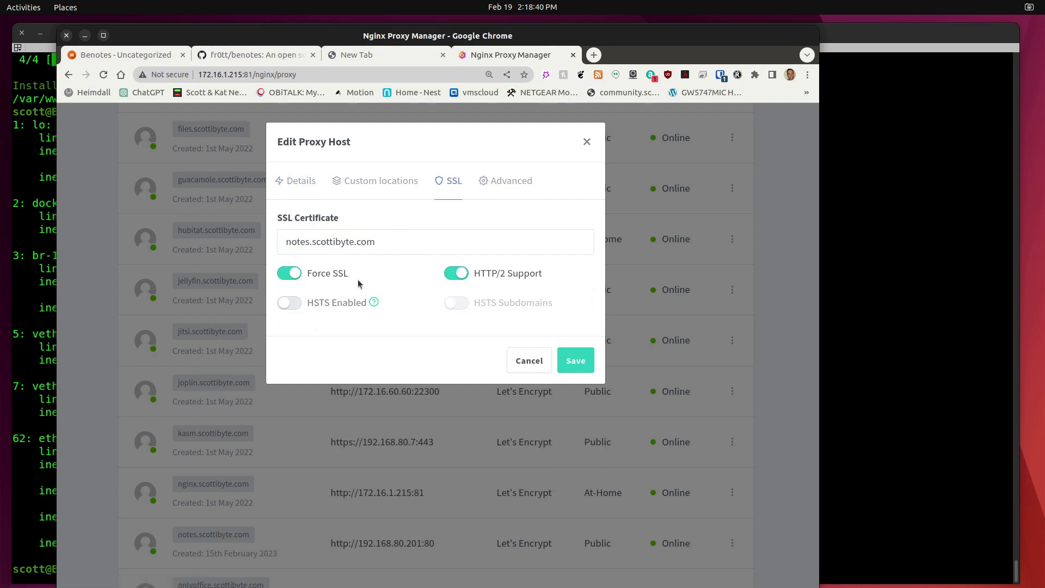